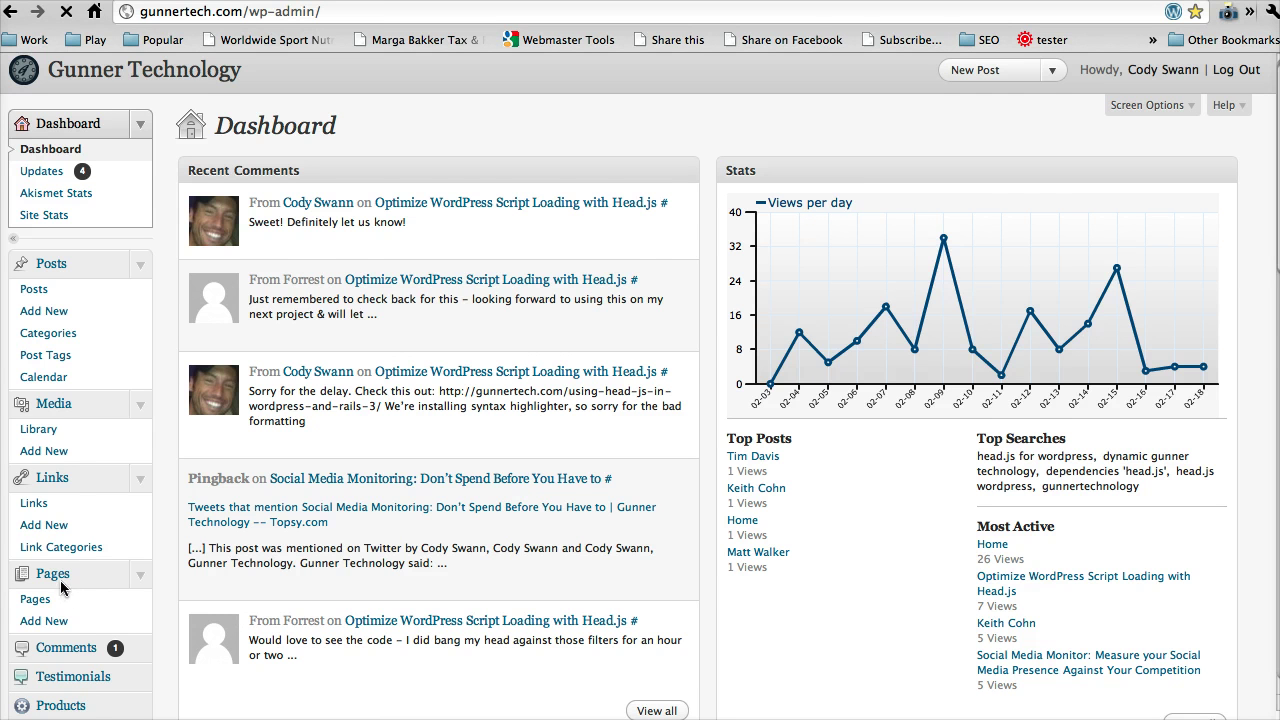
Step: Start a new post titled 'Video: How to create a link wheel' and let it autosave as a draft
scroll(90, 554, "down", 3)
scroll(90, 554, "up", 3)
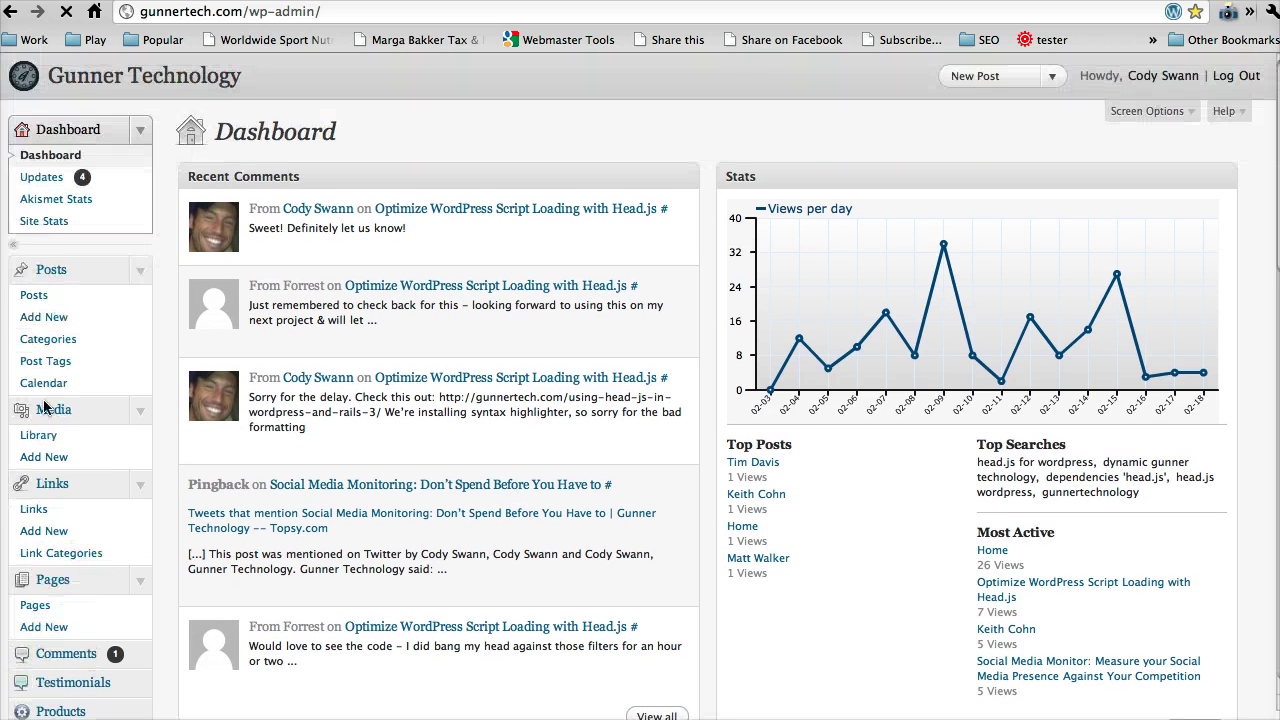
left_click(43, 319)
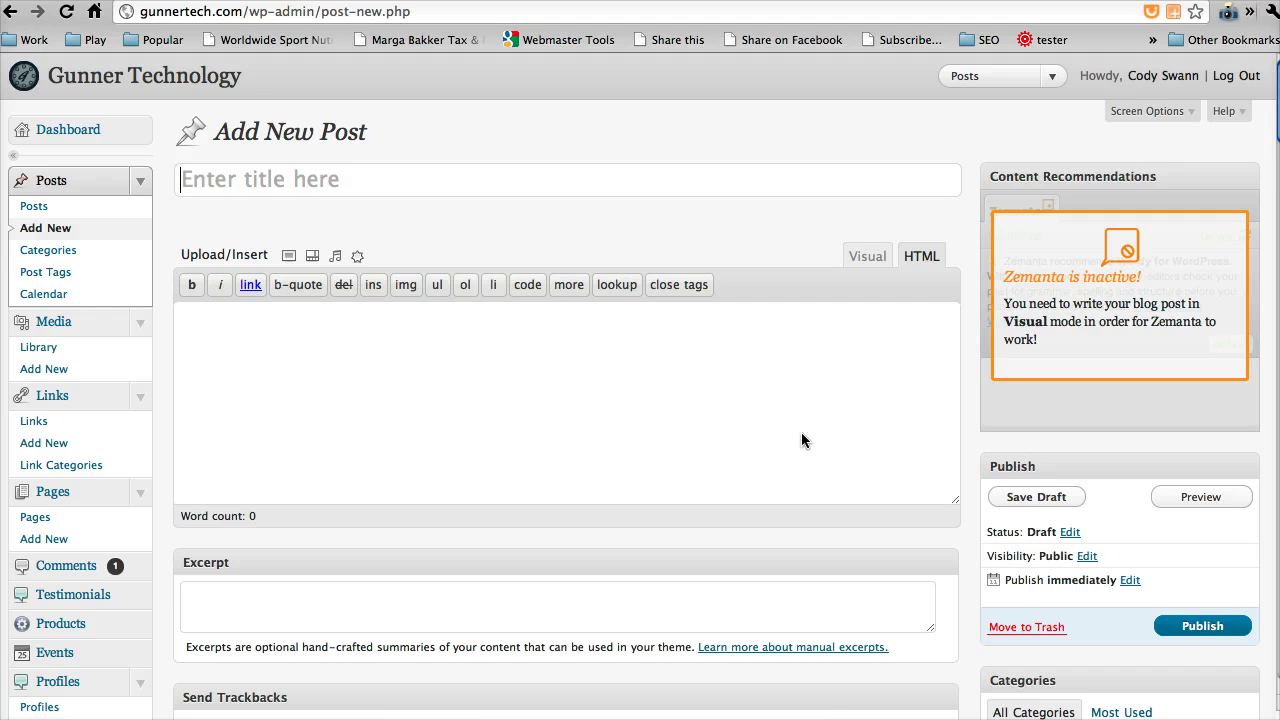
type("How ")
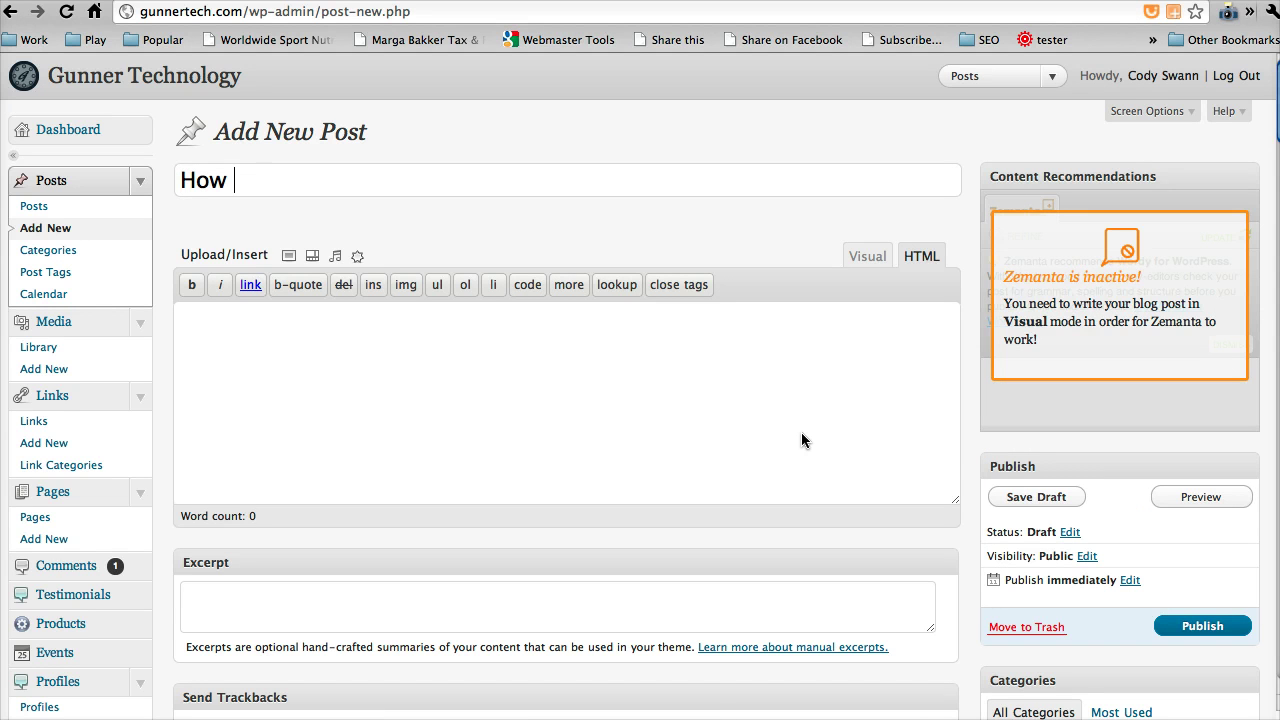
type("to create a")
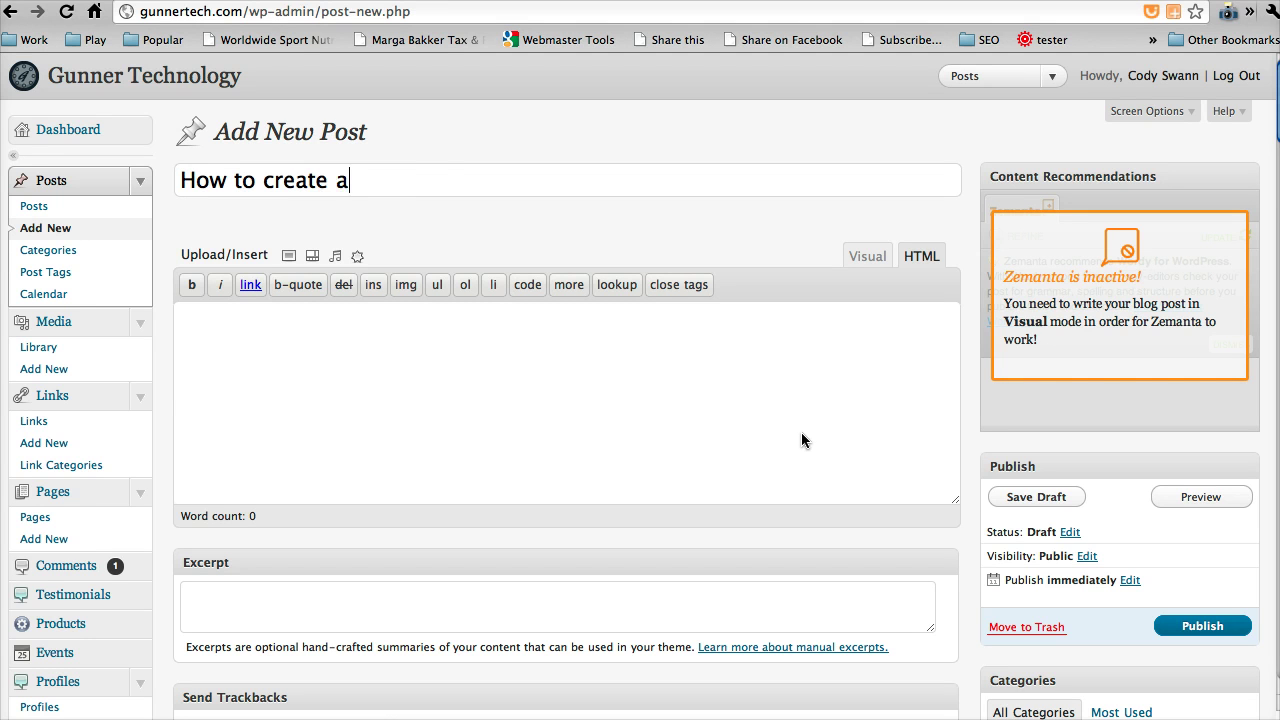
type(" link whel")
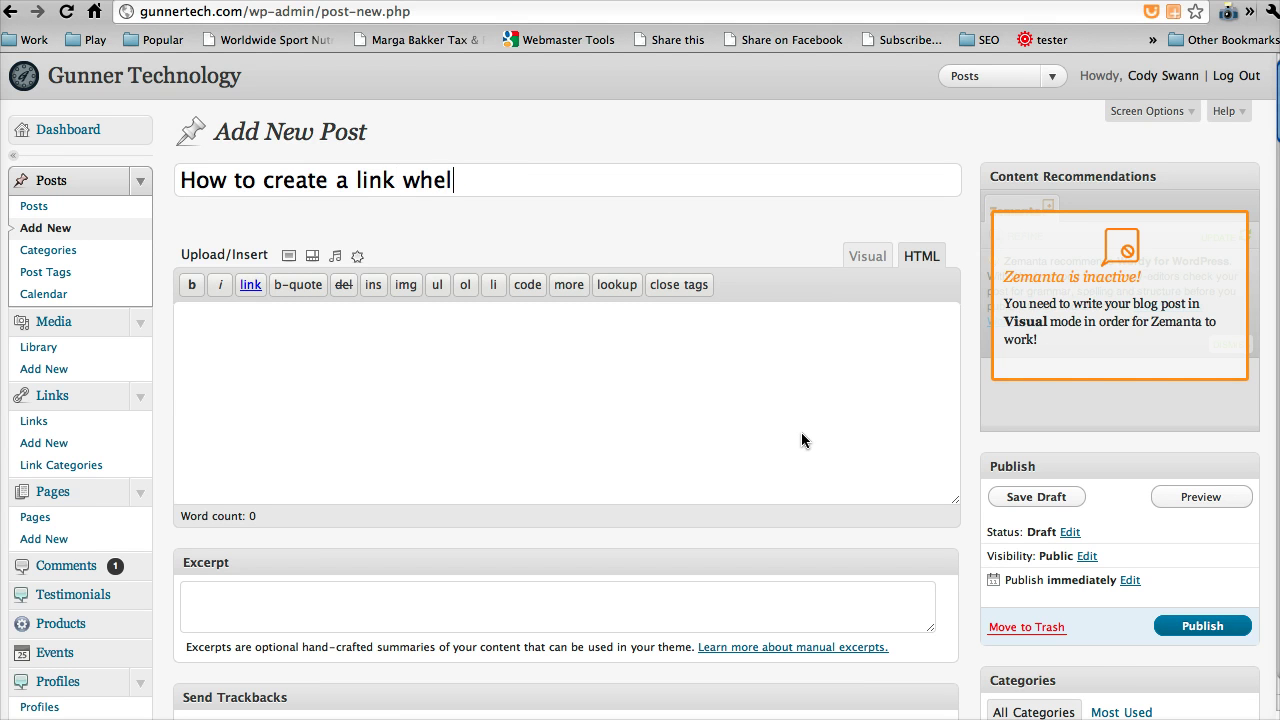
type("e")
key("Home")
type("Vi")
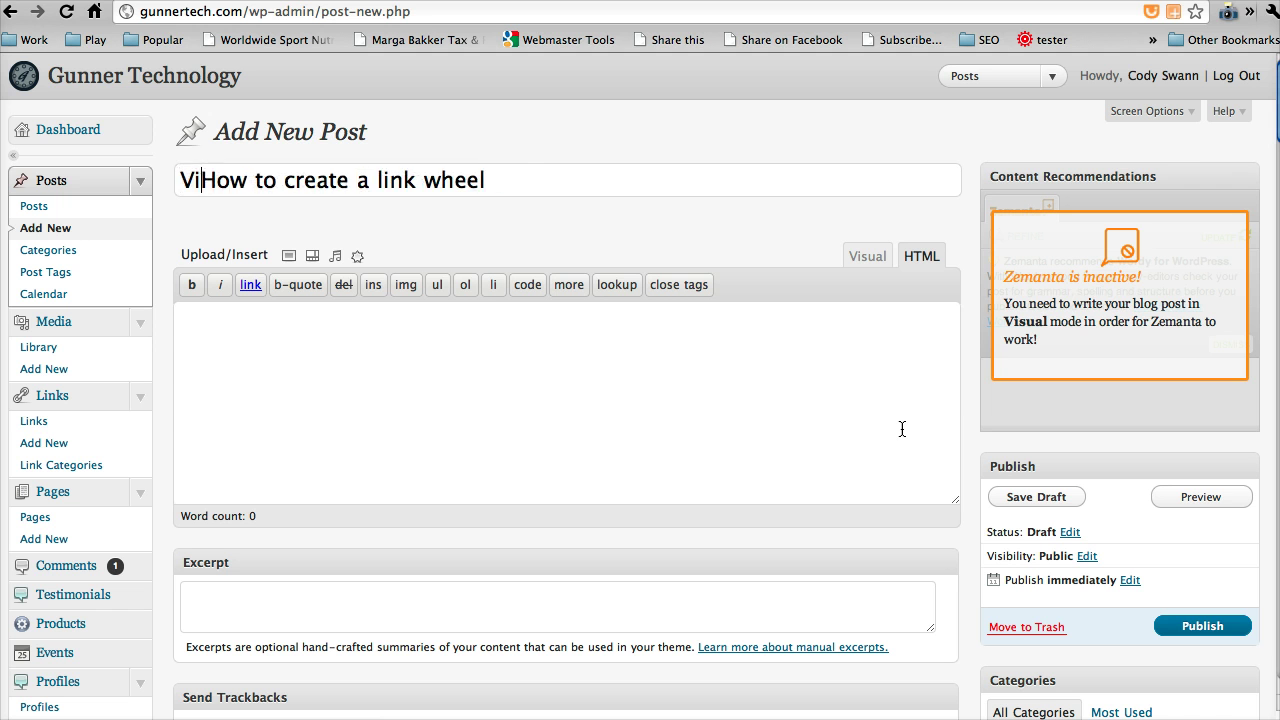
type("deo:")
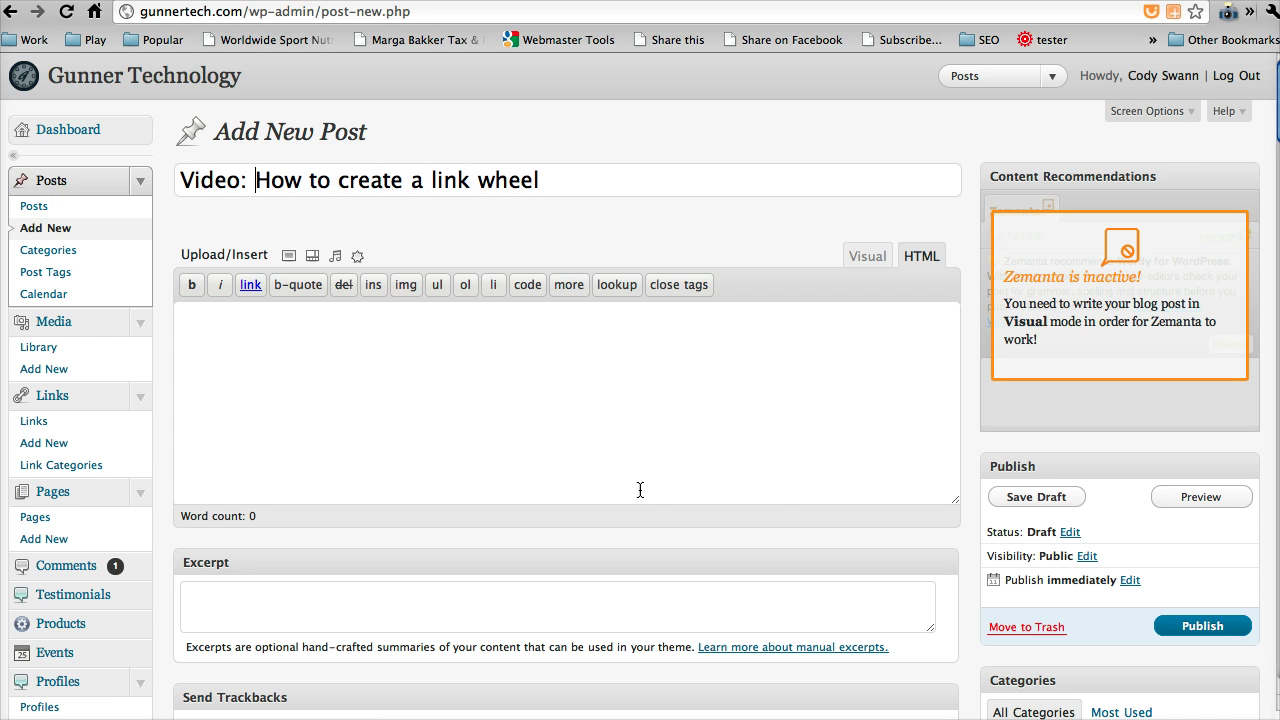
left_click(502, 405)
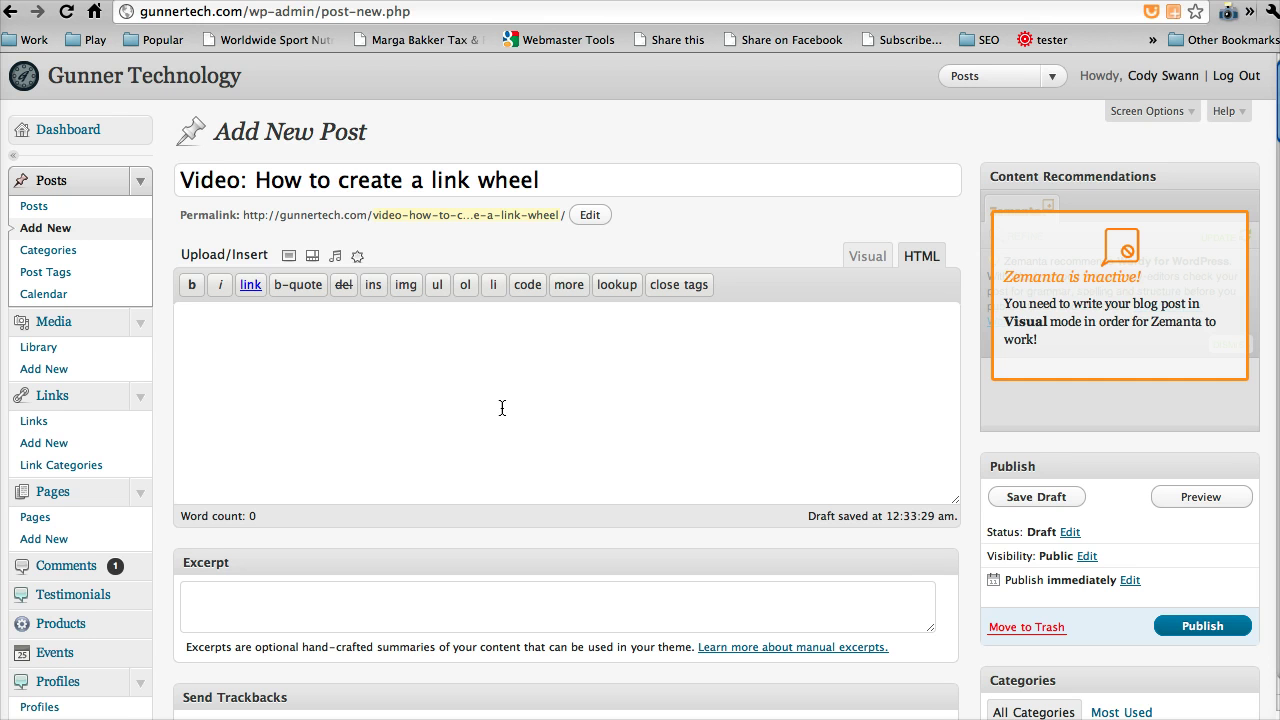
Step: Write the opening paragraphs: people often ask how to create a link wheel, so we made a video series
type("Crea")
key("BackSpace")
key("BackSpace")
key("BackSpace")
key("BackSpace")
type("Pe")
type("ople f")
key("BackSpace")
type("often")
type(" ask us ")
type("ho")
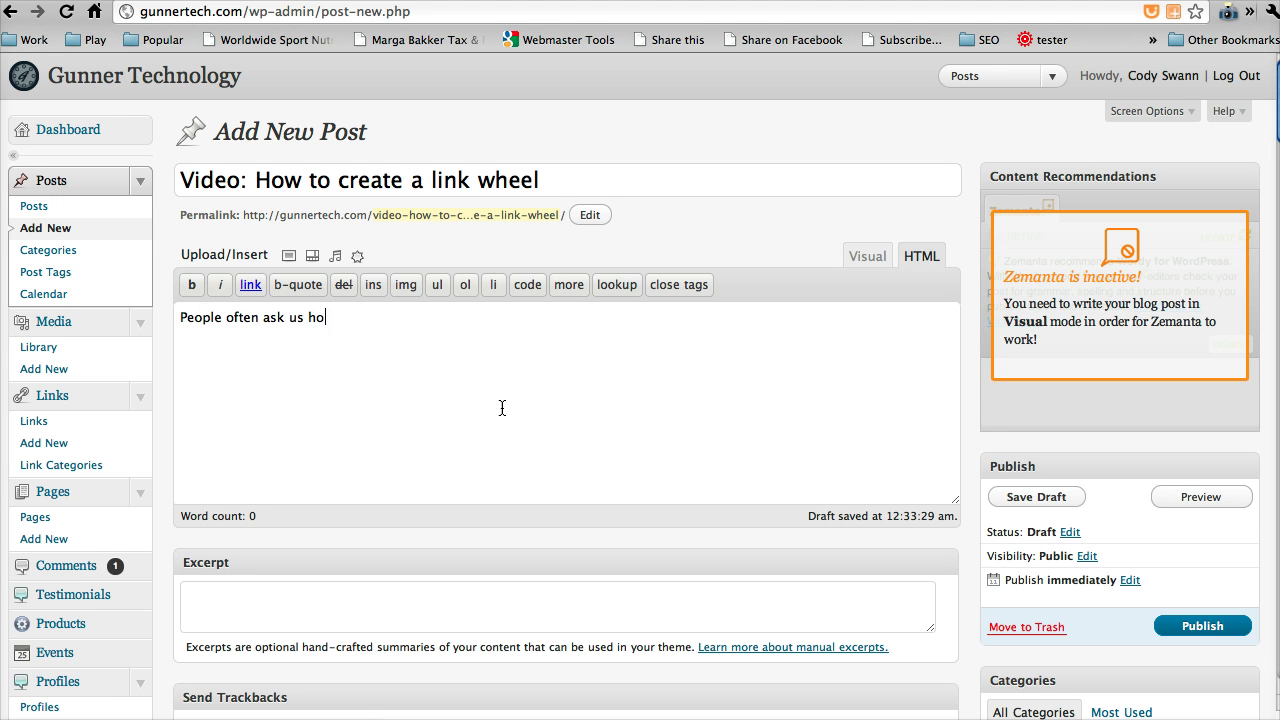
type("w to create a lin")
type("k wheel.")
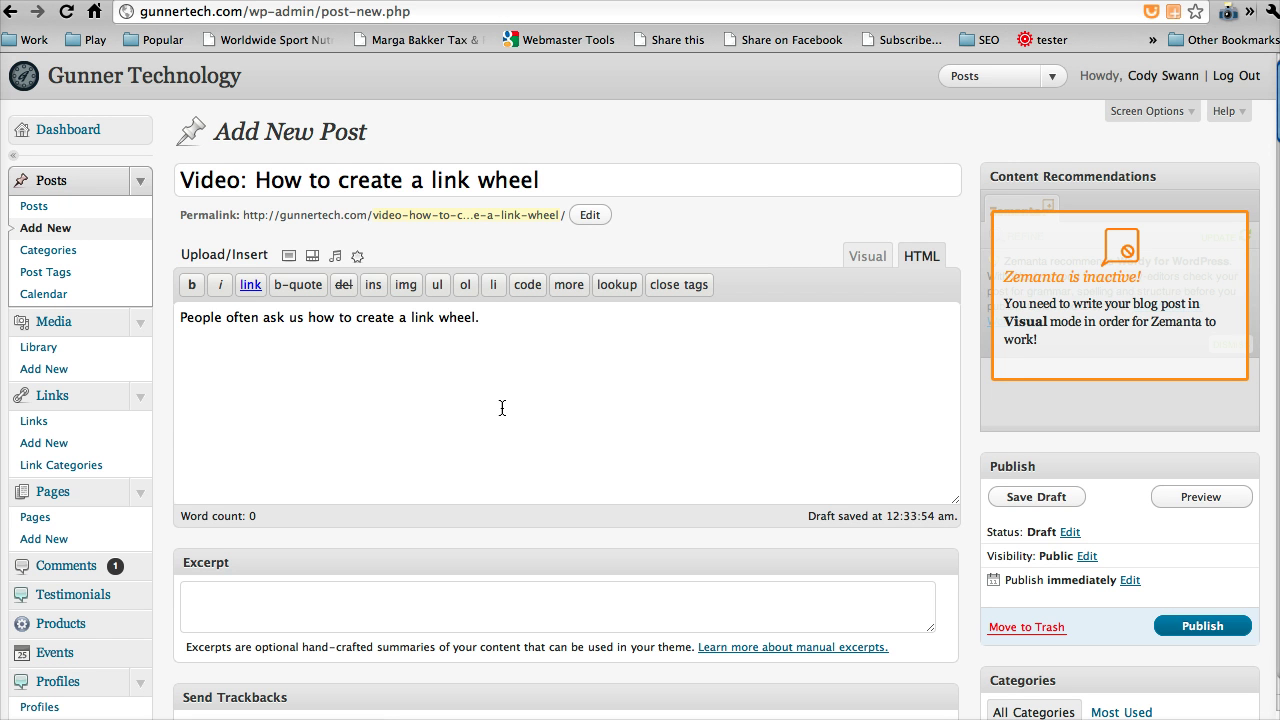
key("Return")
key("Return")
type("Be")
type("cause of this, we ")
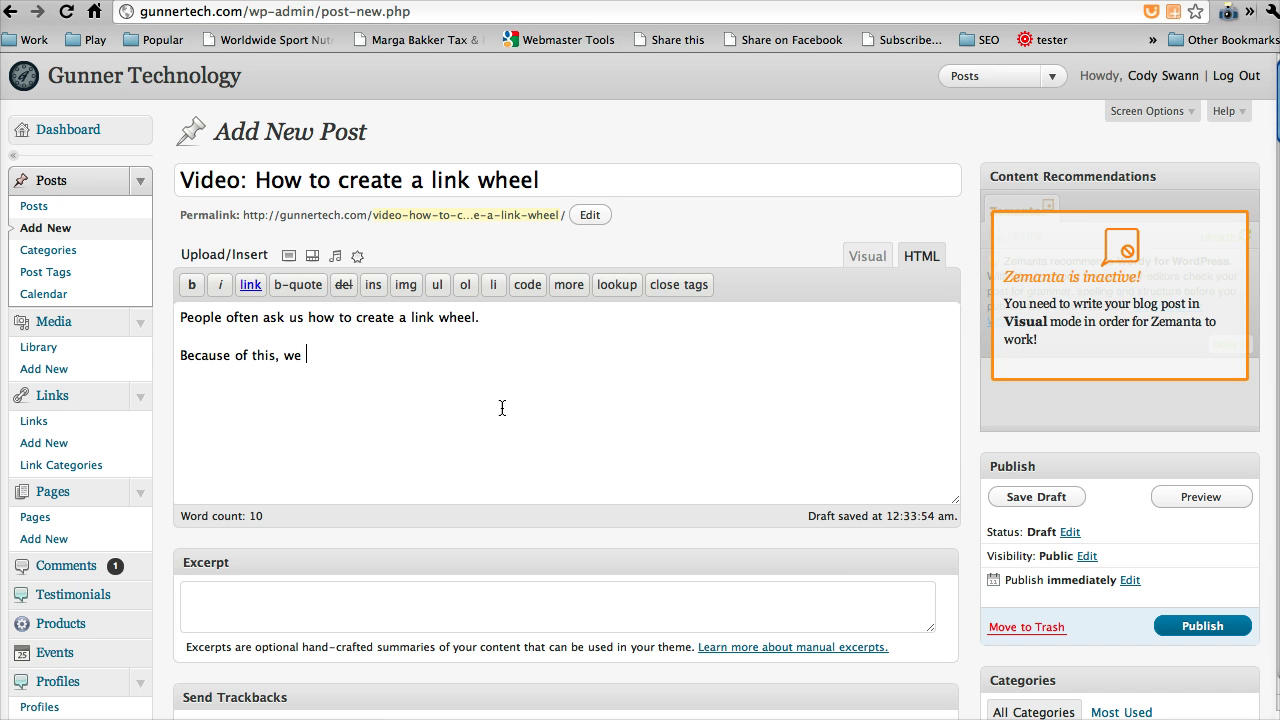
type("have decided to cre")
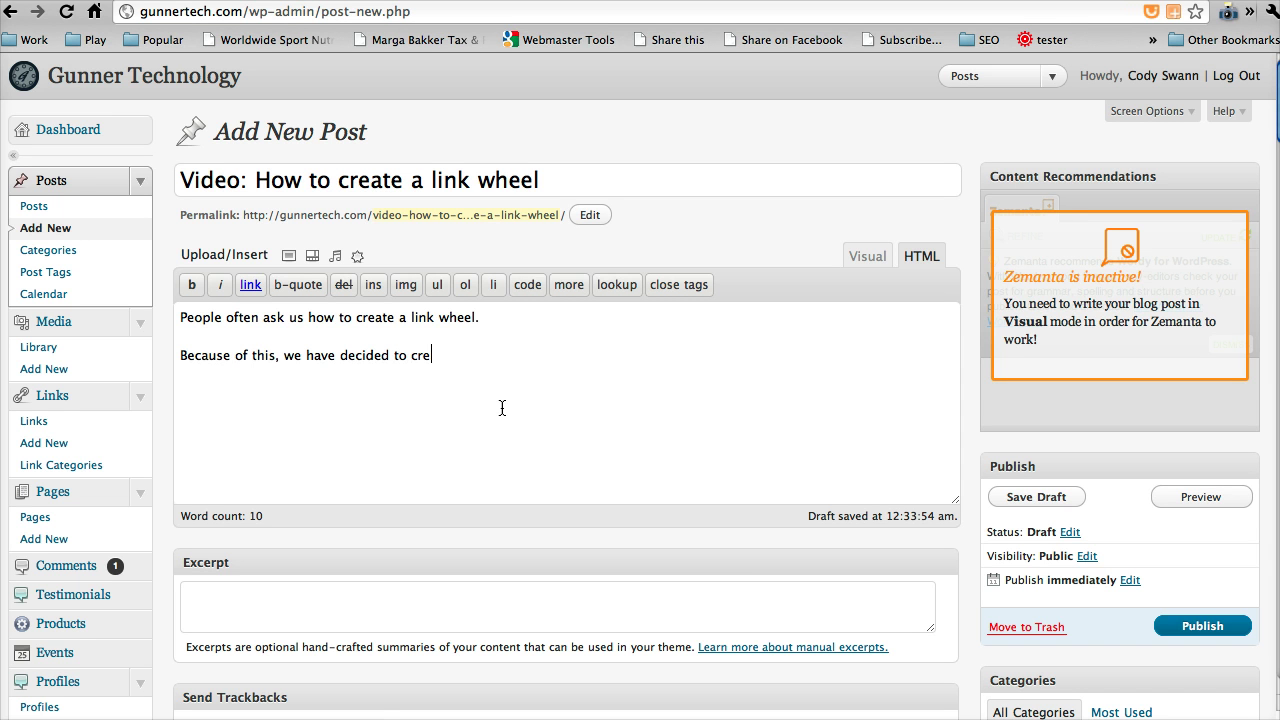
type("ate a video s")
type("eries ")
type("on how to create")
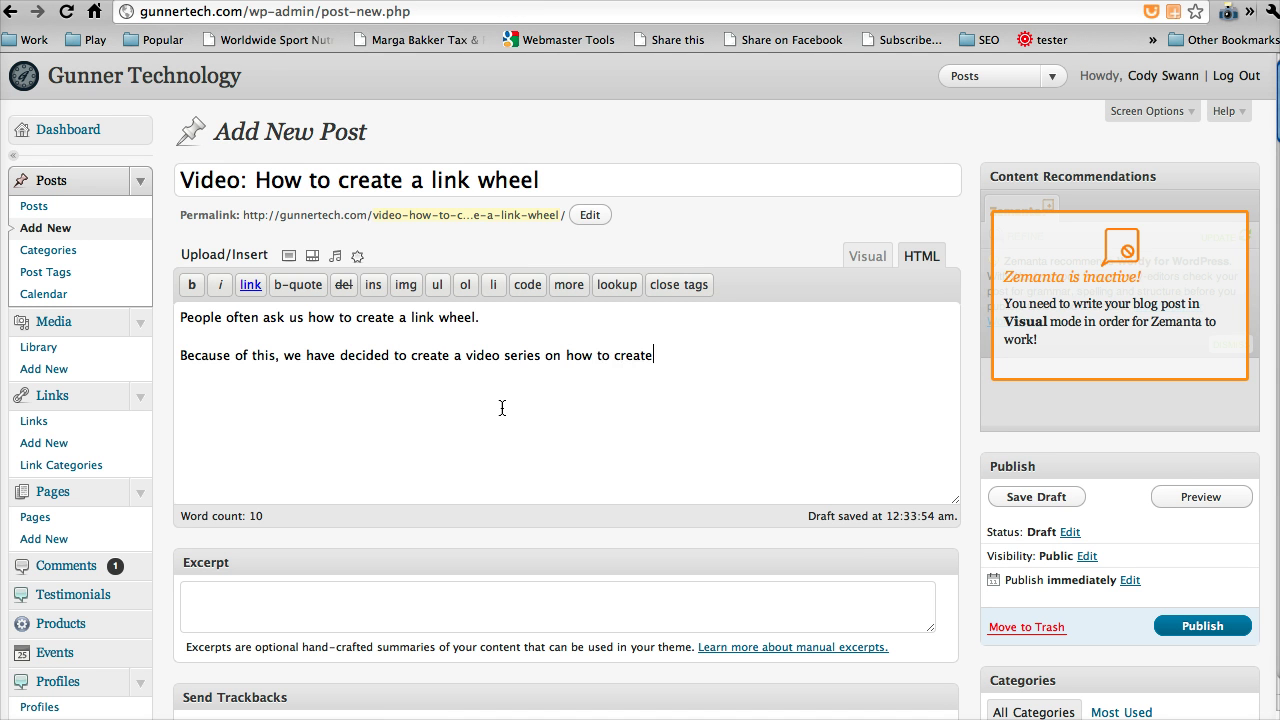
type(" a link ")
type("wheel.")
Step: Add the paragraph 'The first part shows how to create the Hub of the wheel.'
key("Return")
type("T")
type("he first part sho")
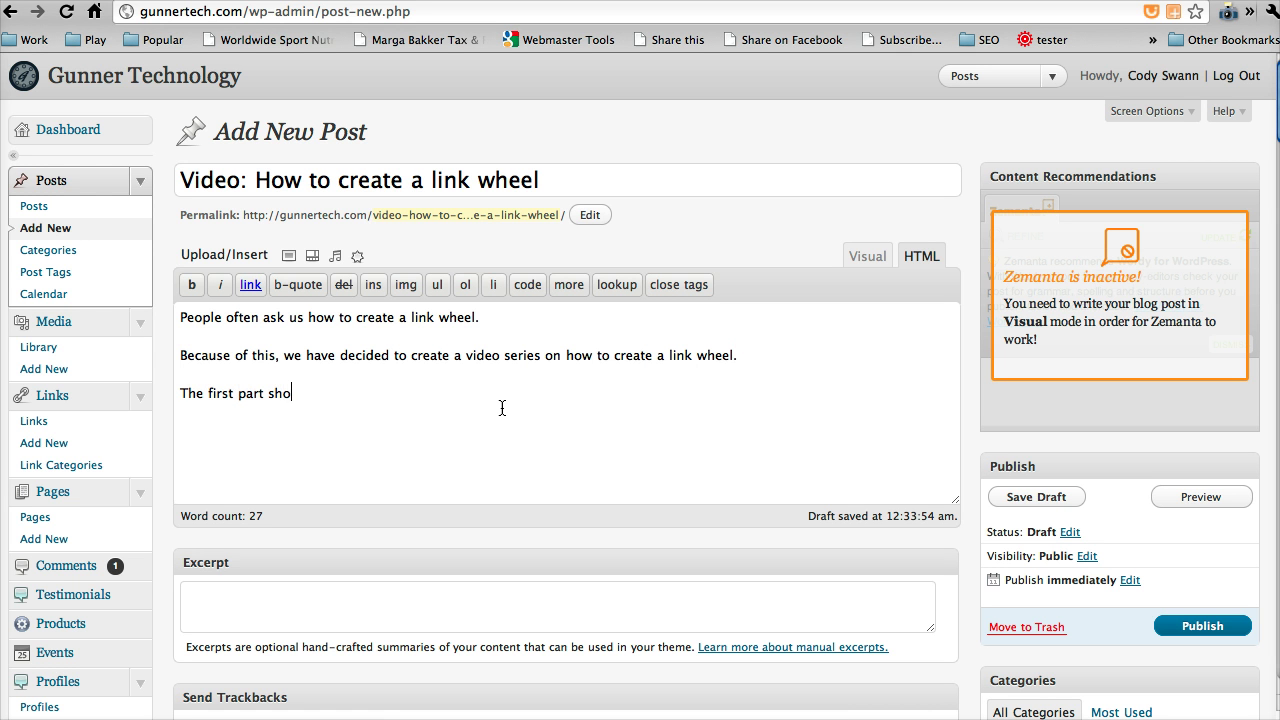
type("ws how to c")
type("reatd")
key("BackSpace")
type("e the ")
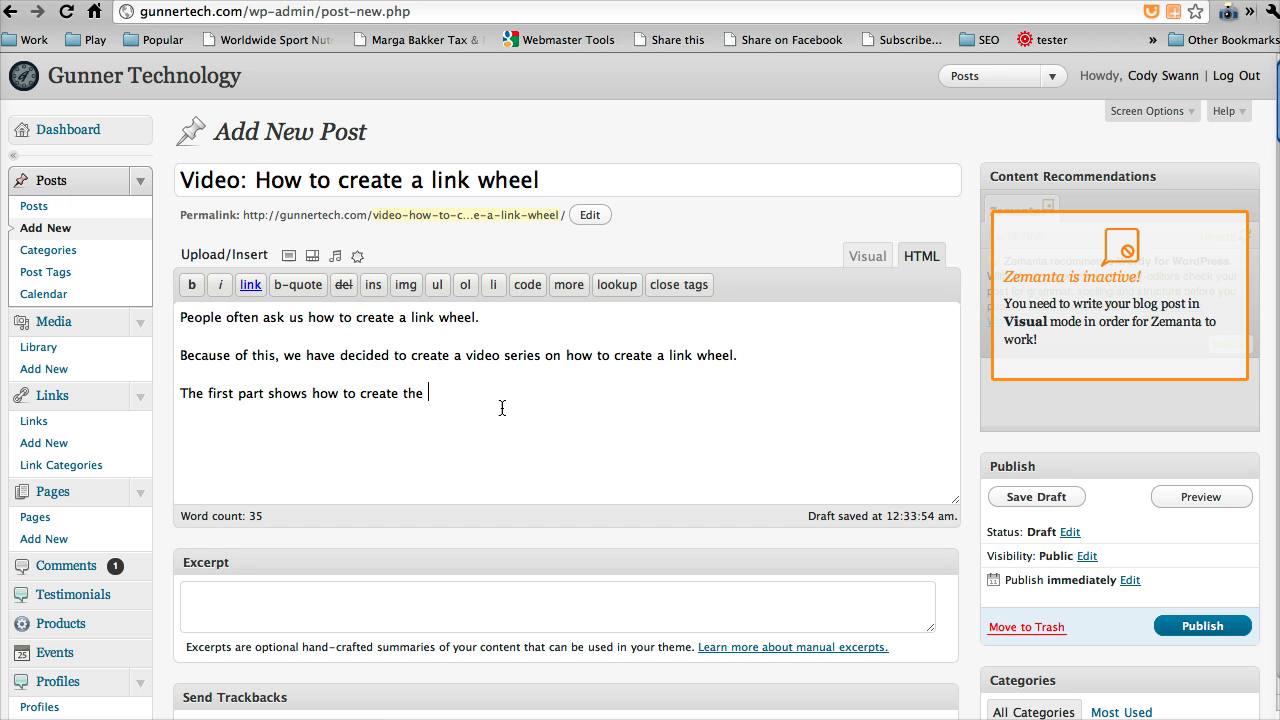
type("Hub of the wh")
type("eel.")
Step: Add the paragraph on the second part (first layer of spokes) and final part (outer spokes)
key("Return")
key("Return")
type("the w")
key("BackSpace")
key("BackSpace")
key("BackSpace")
key("BackSpace")
key("BackSpace")
type("The ")
type("second part ")
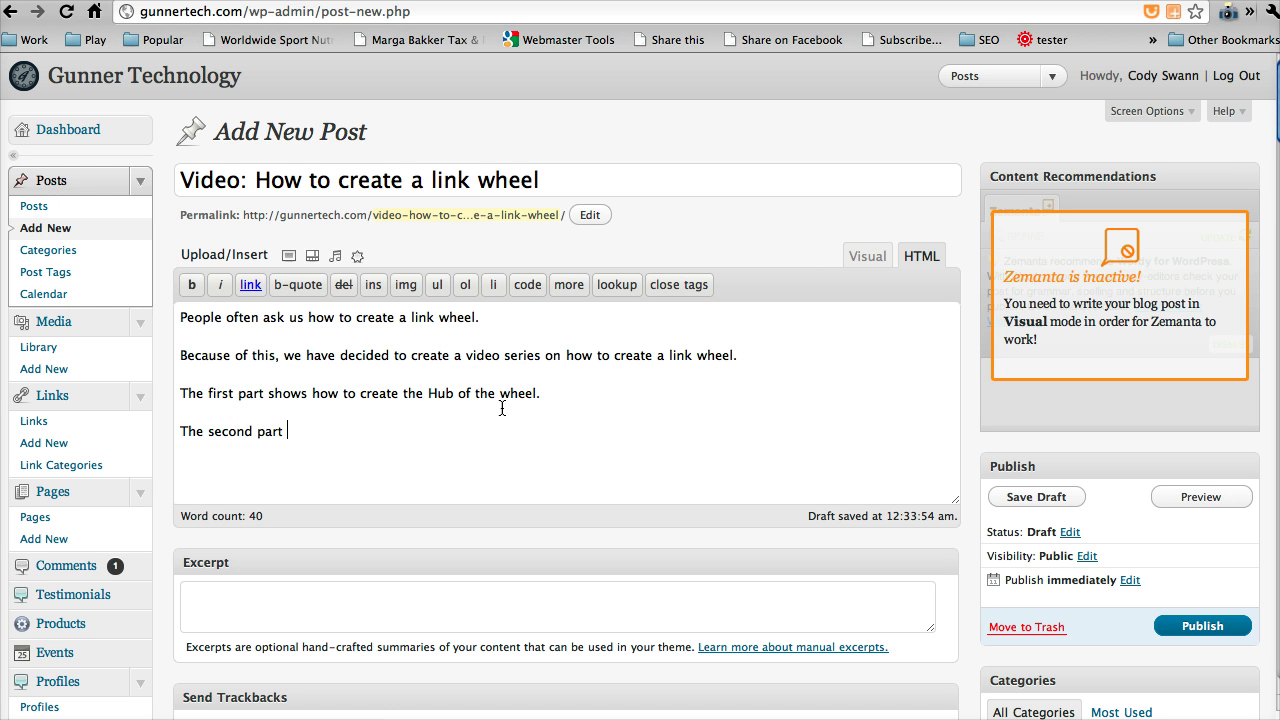
type("will conv")
key("BackSpace")
key("BackSpace")
key("BackSpace")
key("BackSpace")
key("BackSpace")
key("BackSpace")
type("covers create")
type("d the first")
key("BackSpace")
key("BackSpace")
key("BackSpace")
key("BackSpace")
key("BackSpace")
key("BackSpace")
key("BackSpace")
key("BackSpace")
type("ing the first ")
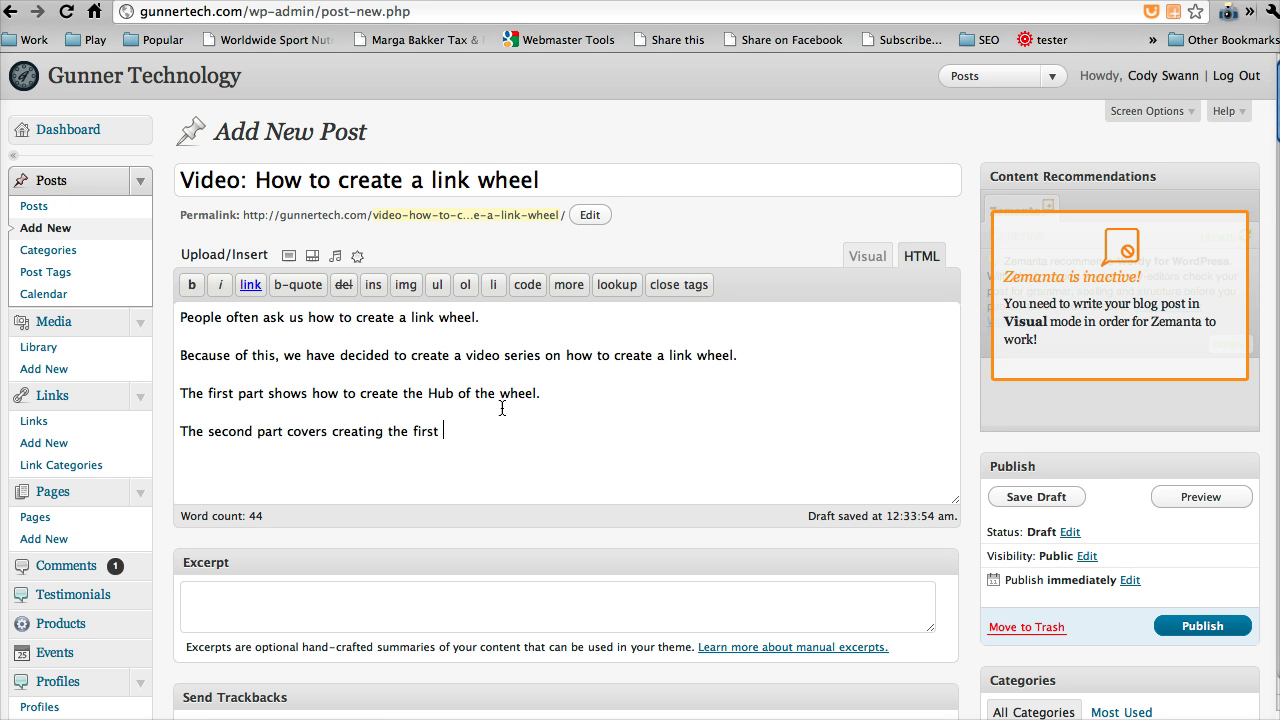
type("layer of spok")
type("es and the ")
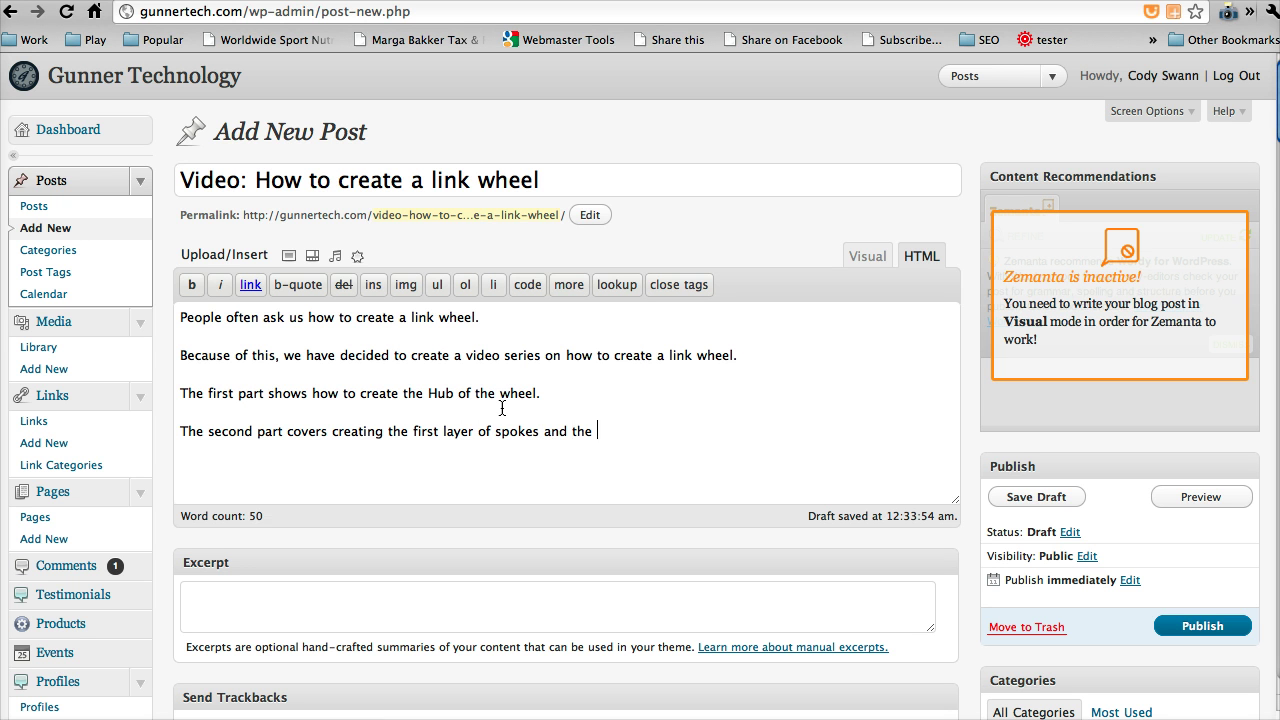
type("final ")
type("part will")
key("BackSpace")
key("BackSpace")
key("BackSpace")
key("BackSpace")
type("covers")
type(" creating the")
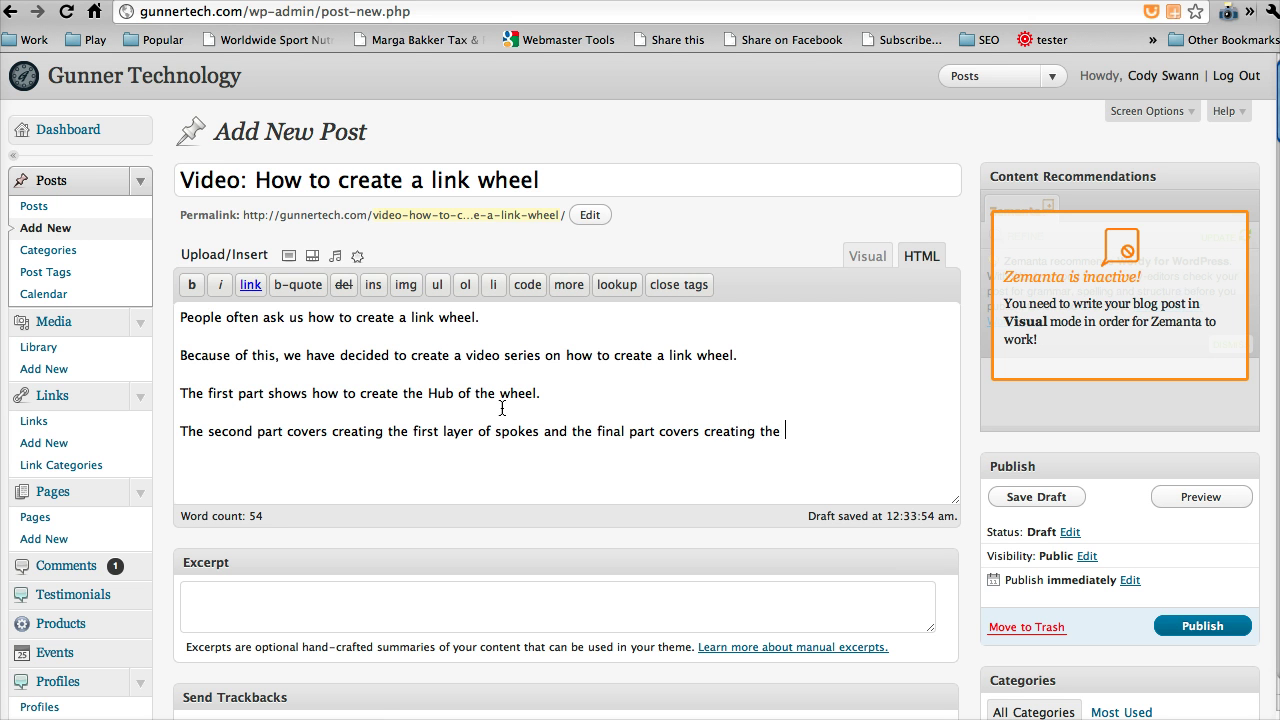
type(" outer layer of ")
type("spokes.")
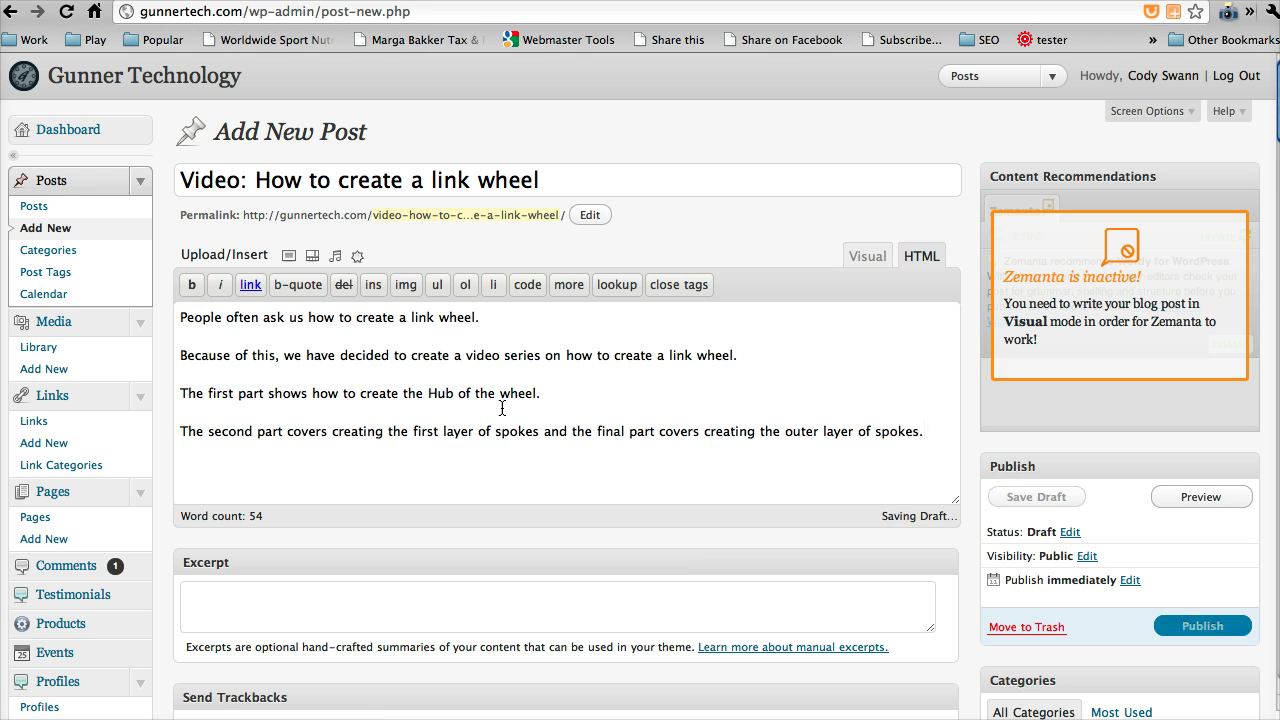
Step: Begin the excerpt with 'Want to know how to create a link wheel?' and start the next sentence
left_click(302, 591)
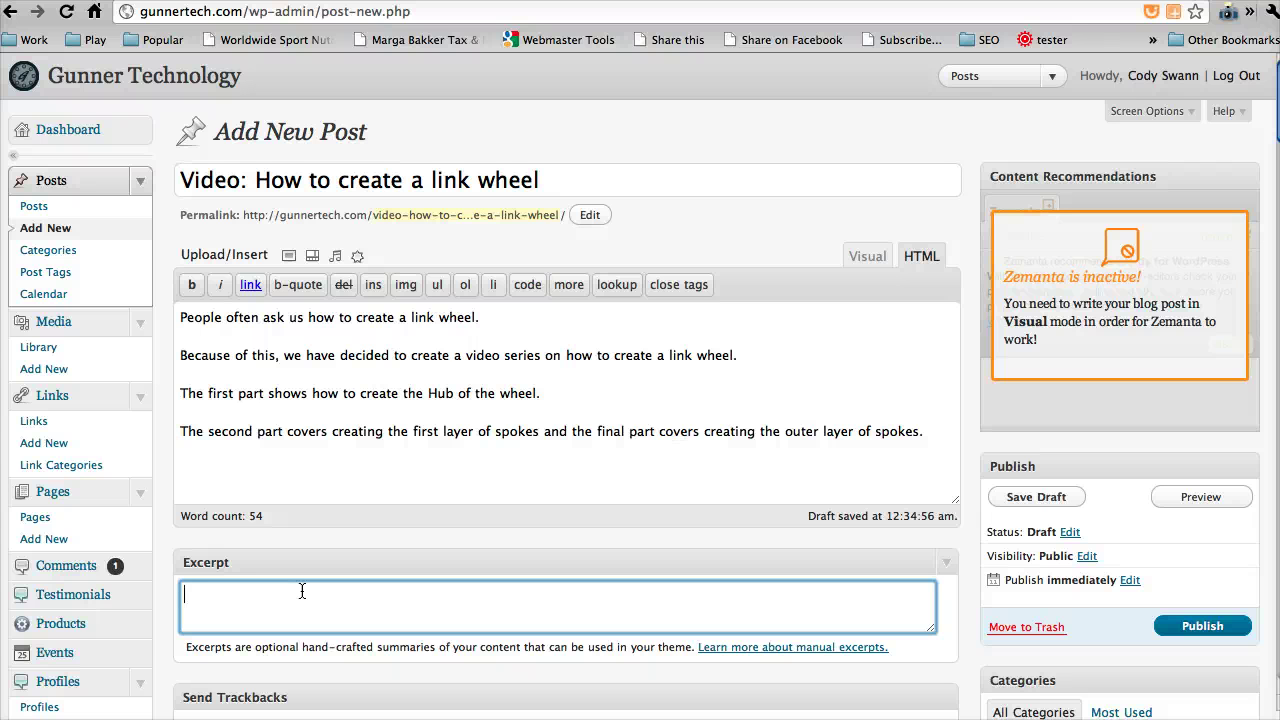
type("How ")
type("to crea")
key("BackSpace")
key("BackSpace")
key("BackSpace")
key("BackSpace")
key("BackSpace")
key("BackSpace")
key("BackSpace")
type("Want to know ")
type("how to create")
type(" a link w")
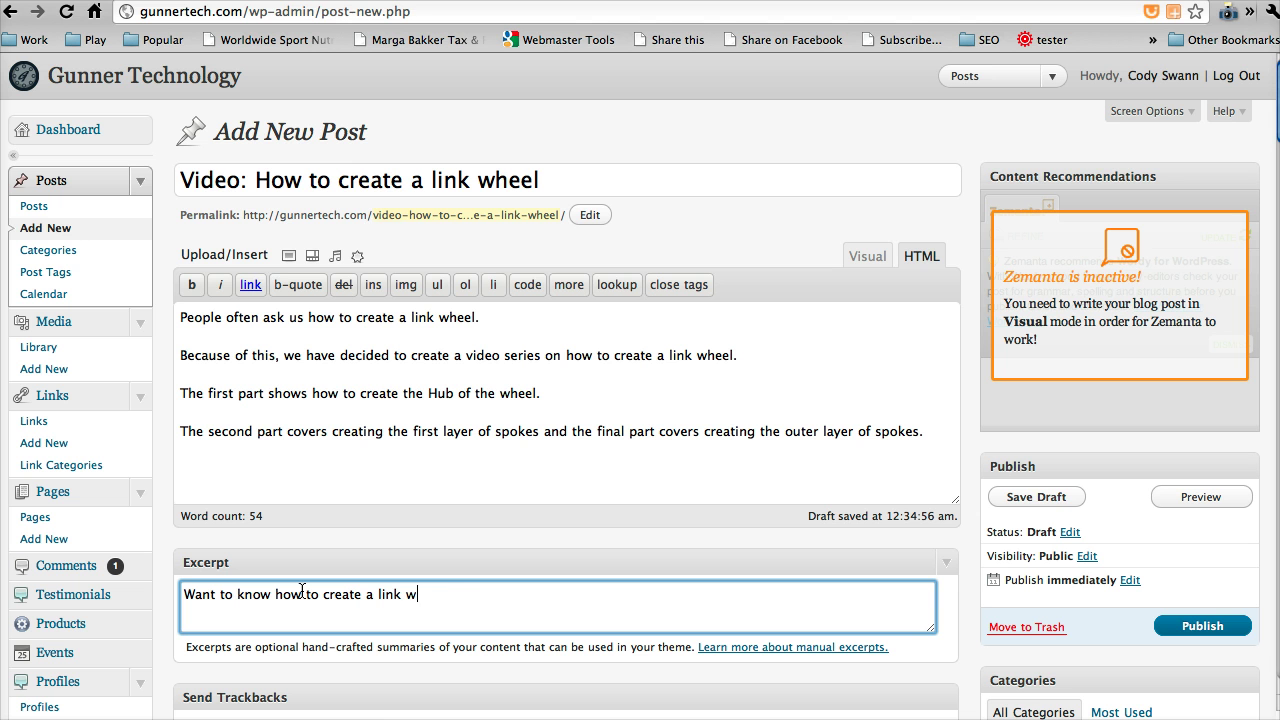
type("heel? You'")
type("re not along. They")
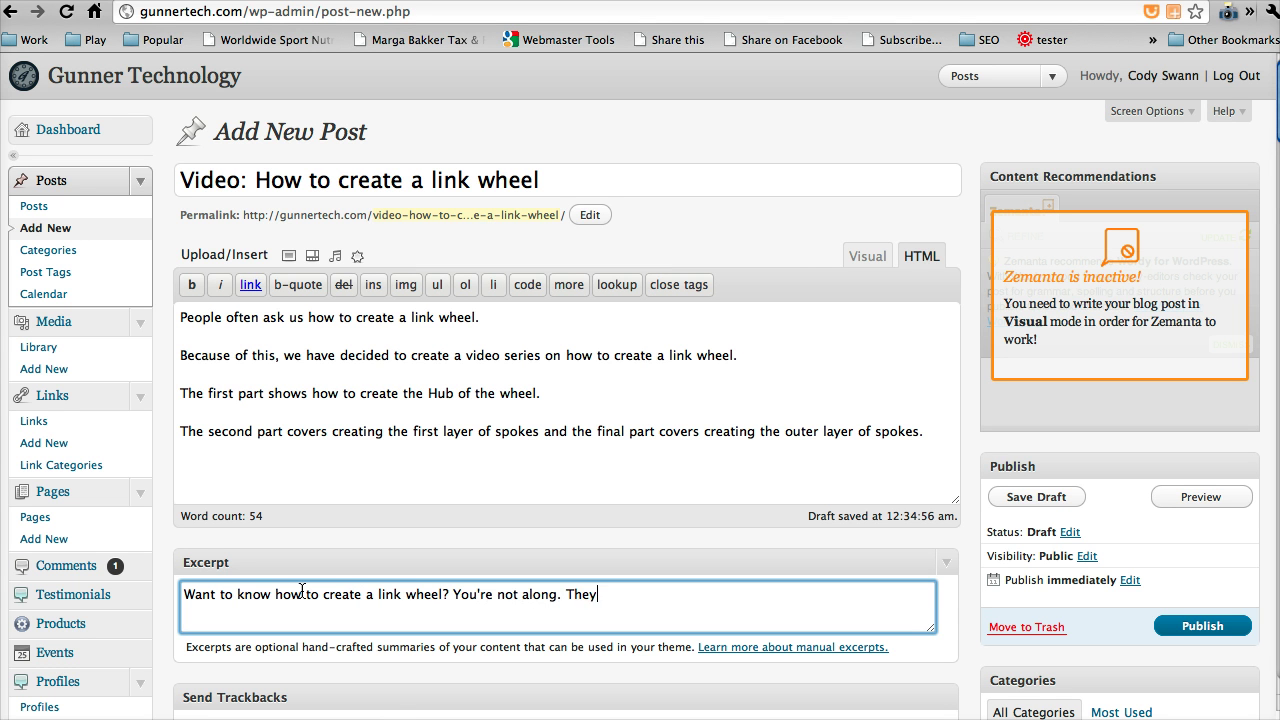
type(" a")
key("BackSpace")
key("BackSpace")
key("BackSpace")
key("BackSpace")
key("BackSpace")
key("BackSpace")
type("Link")
type(" wheels are ")
type("a")
key("BackSpace")
key("BackSpace")
key("BackSpace")
type("Creat")
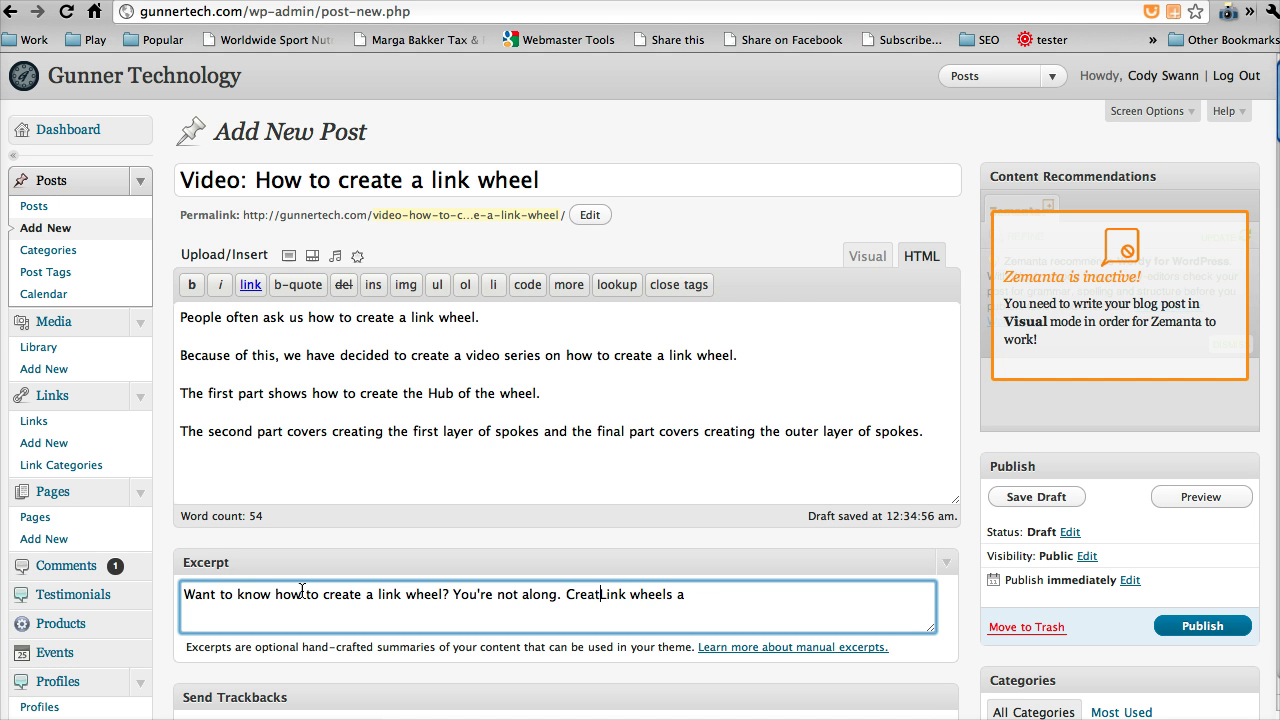
type("ing a")
key("BackSpace")
type("l")
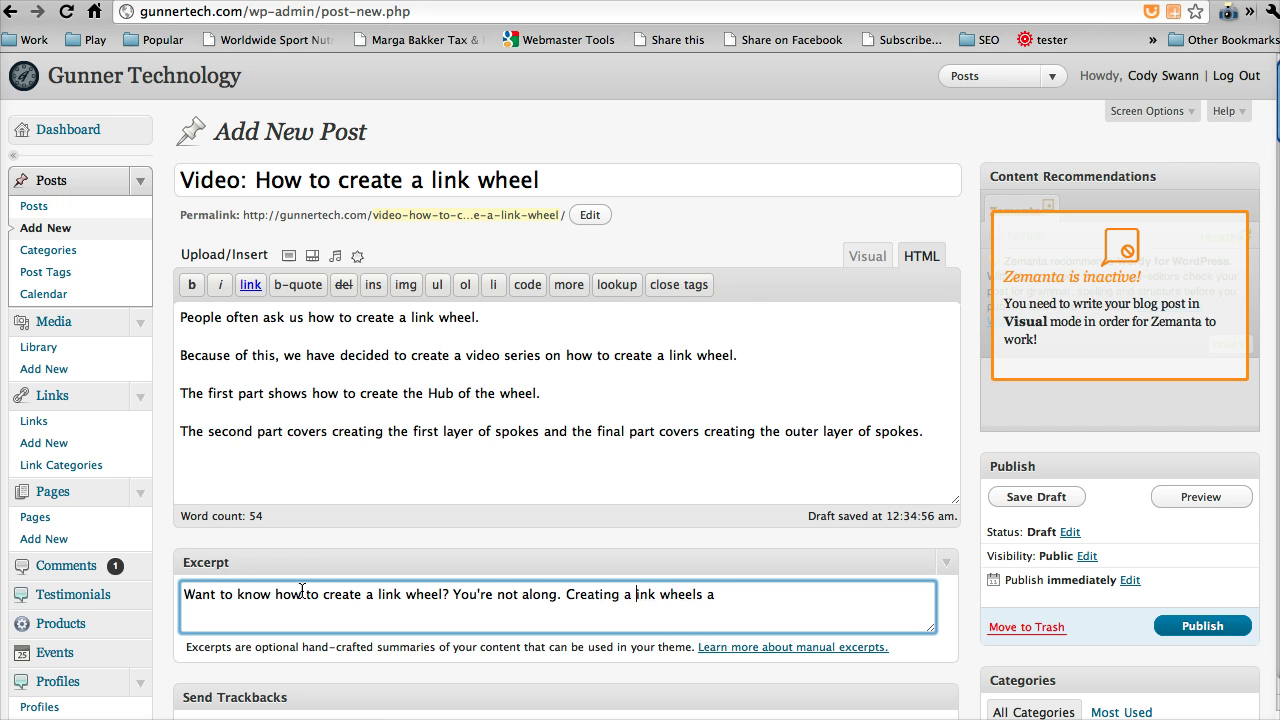
key("End")
key("BackSpace")
key("BackSpace")
key("BackSpace")
Step: Finish the excerpt: link wheels help SEO a landing page; check out the three-part video series
type("is one of the be")
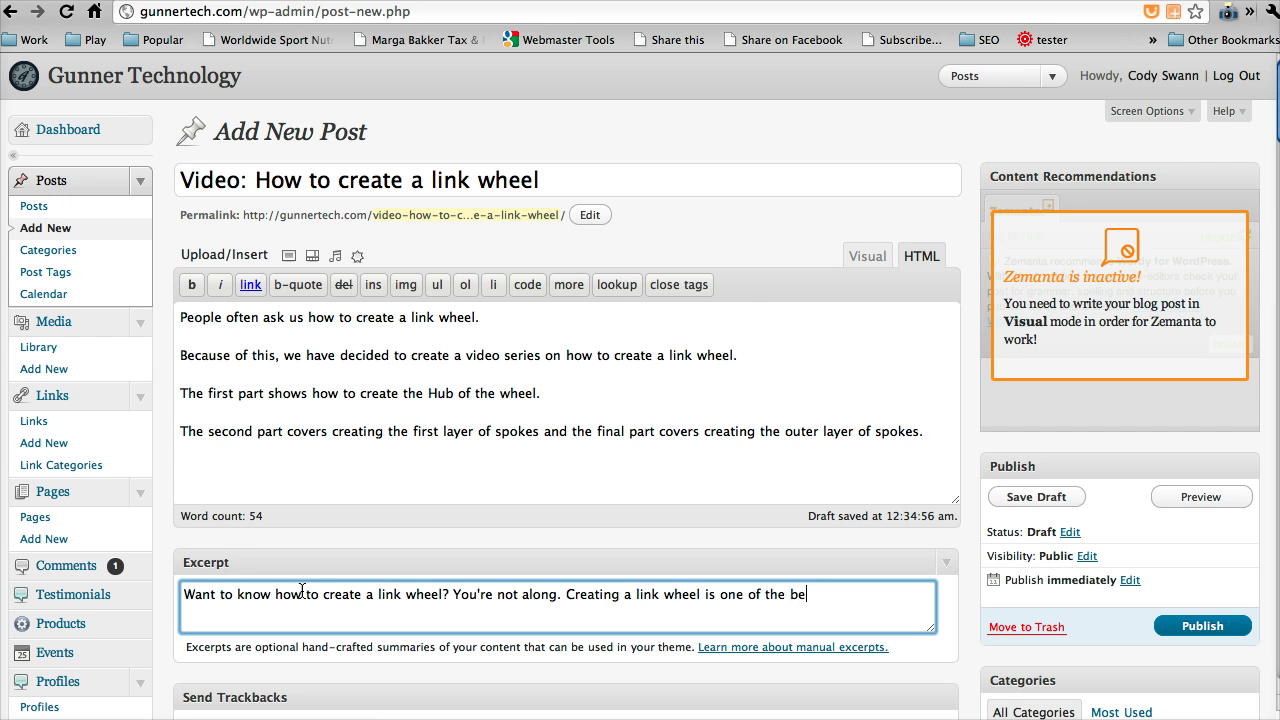
type("st ways to SEO a")
type(" single landing p")
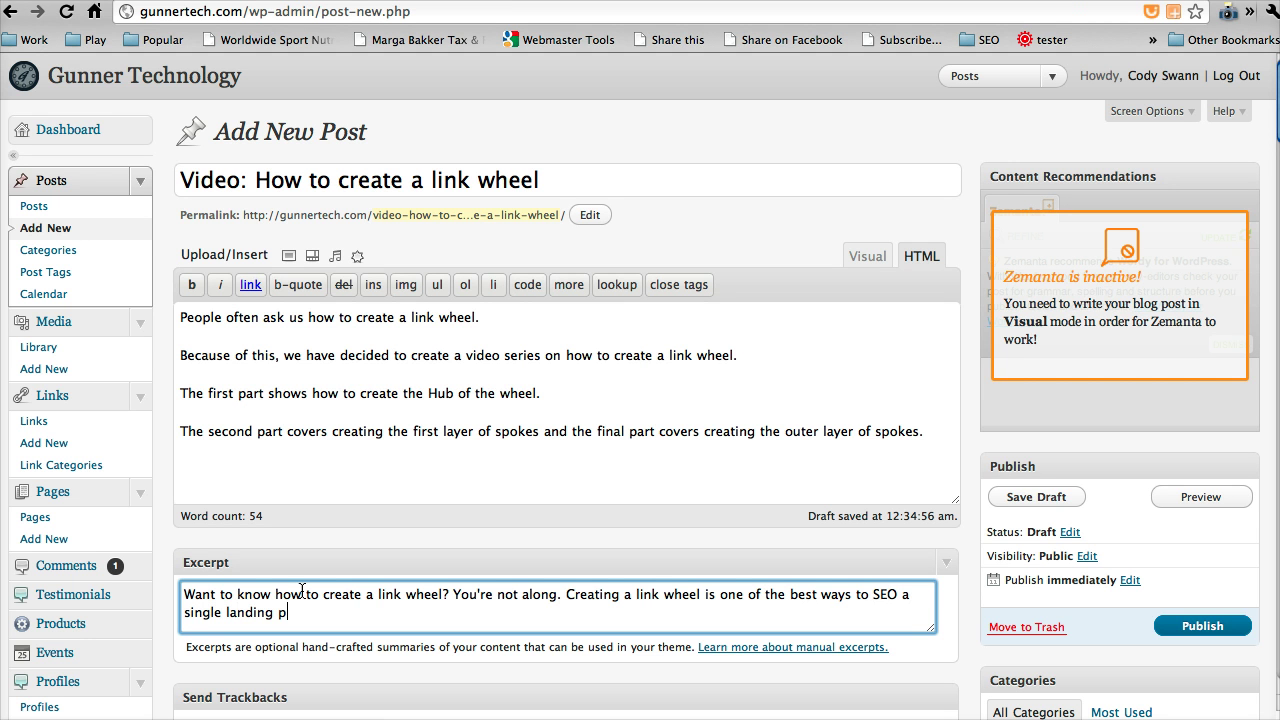
type("age. Cec")
key("BackSpace")
key("BackSpace")
type("heckout thise")
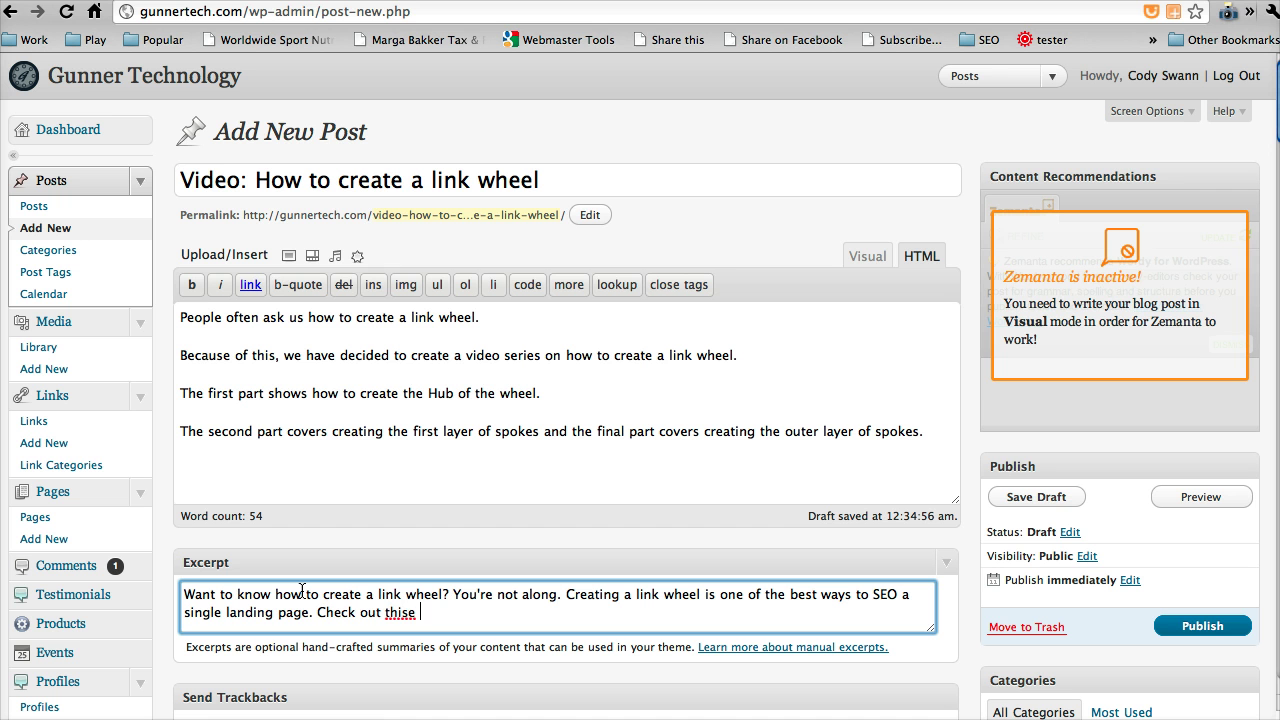
key("BackSpace")
type("three-p")
type("art videos")
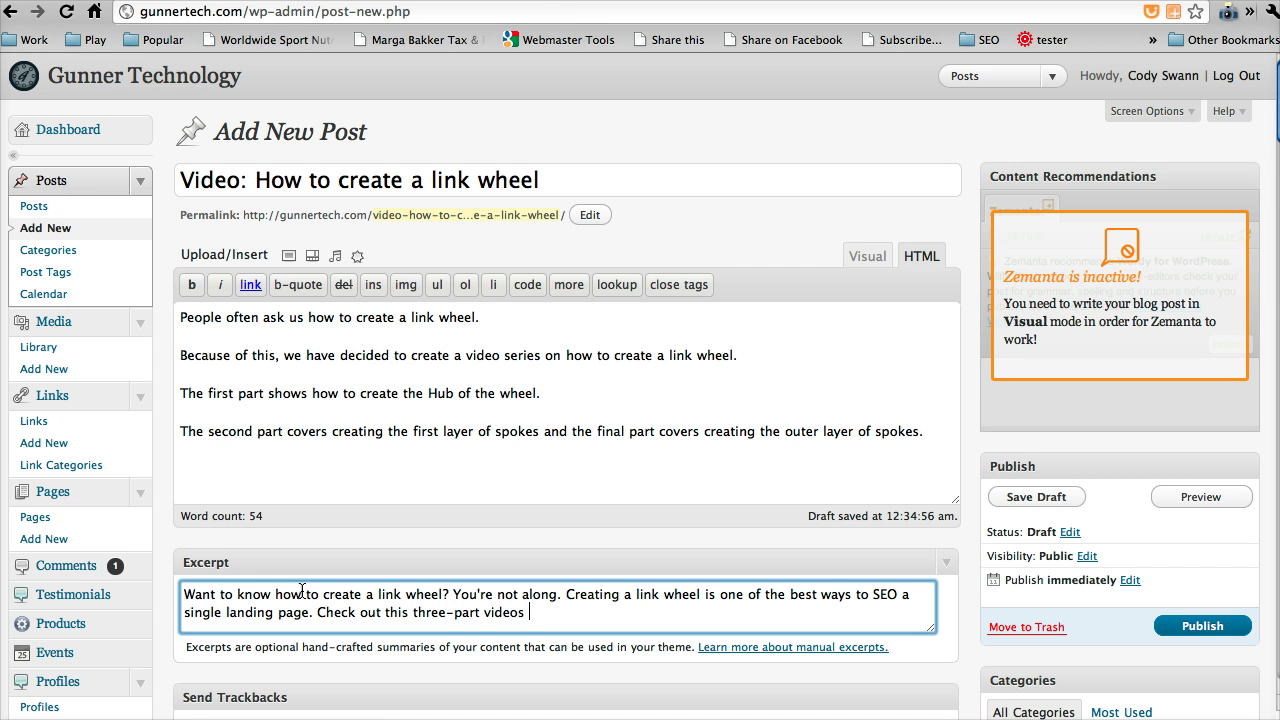
key("BackSpace")
key("BackSpace")
type("series")
key("BackSpace")
key("BackSpace")
type("es to find")
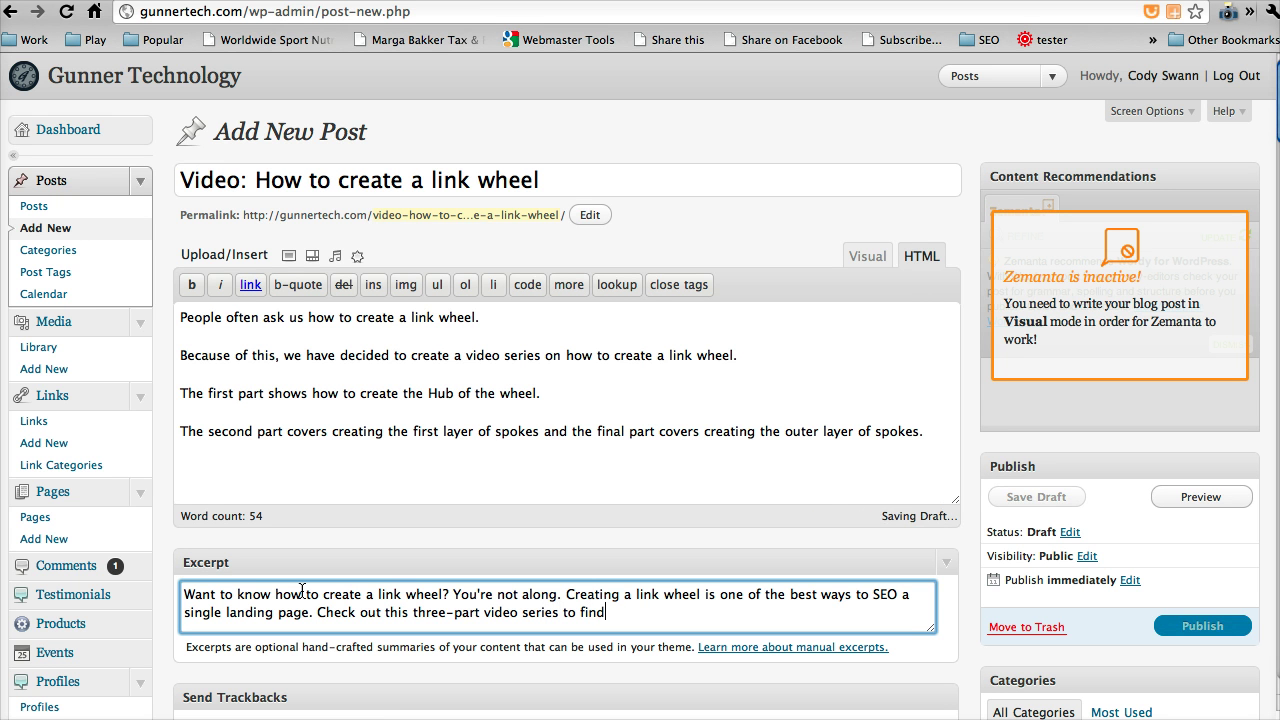
type(" out how you can make y")
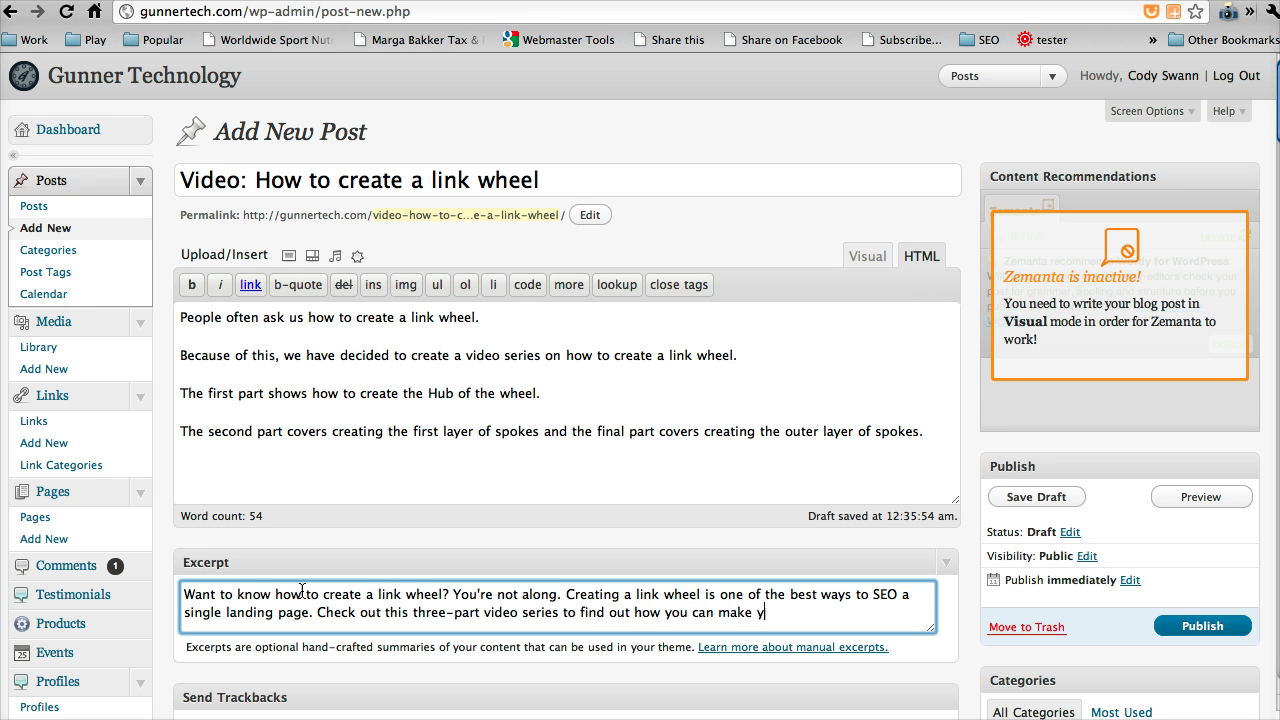
type("our own link ")
type("wheel.")
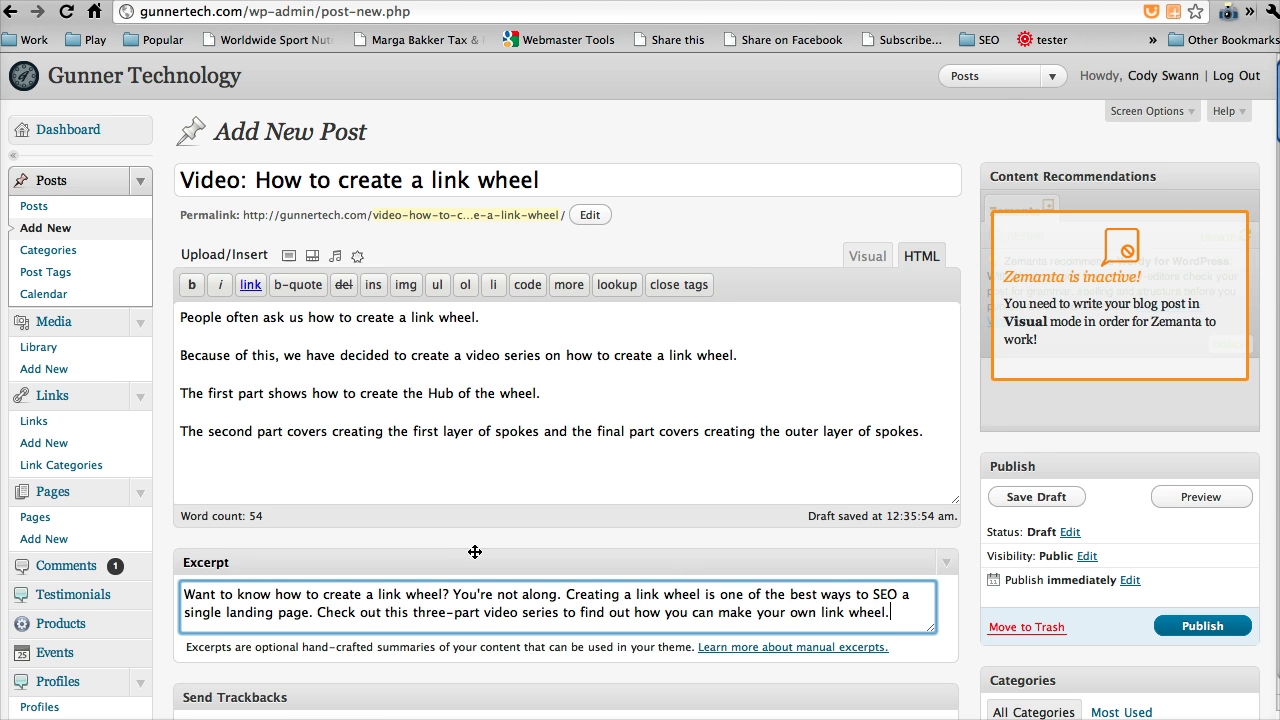
Step: Create a new SEO category and assign the post to it
scroll(666, 535, "down", 4)
scroll(666, 536, "down", 2)
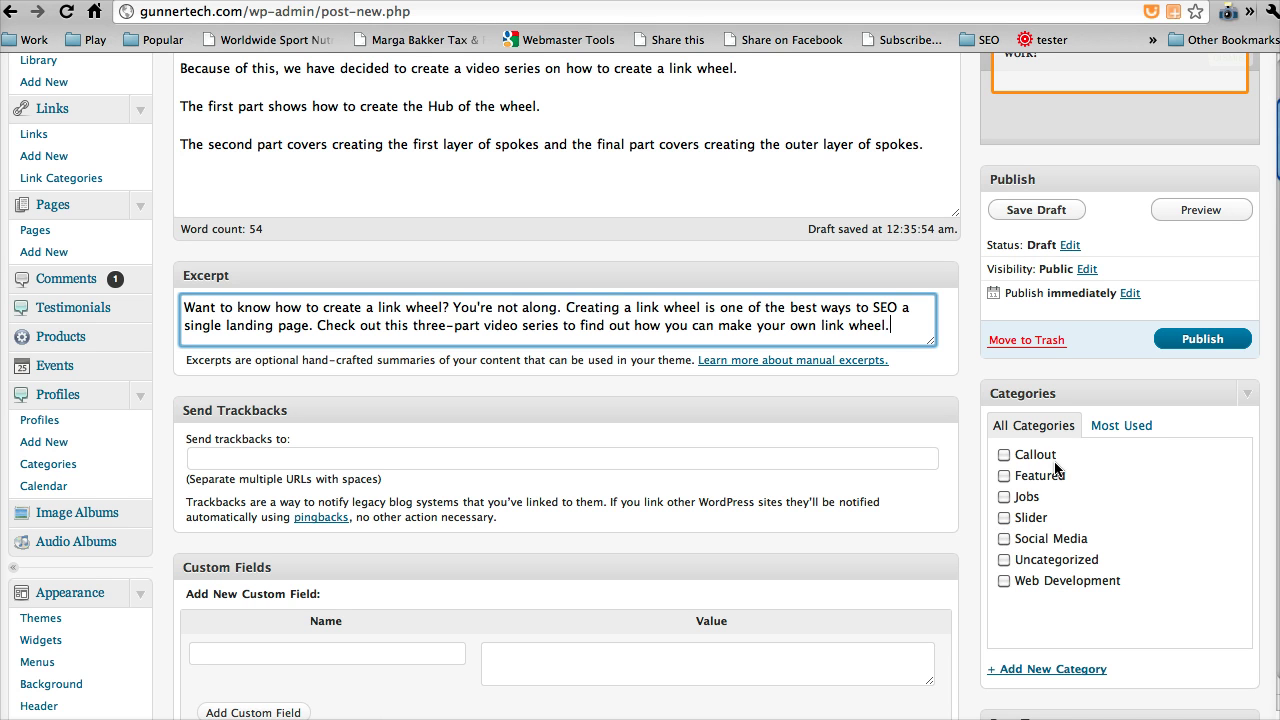
scroll(1040, 592, "down", 1)
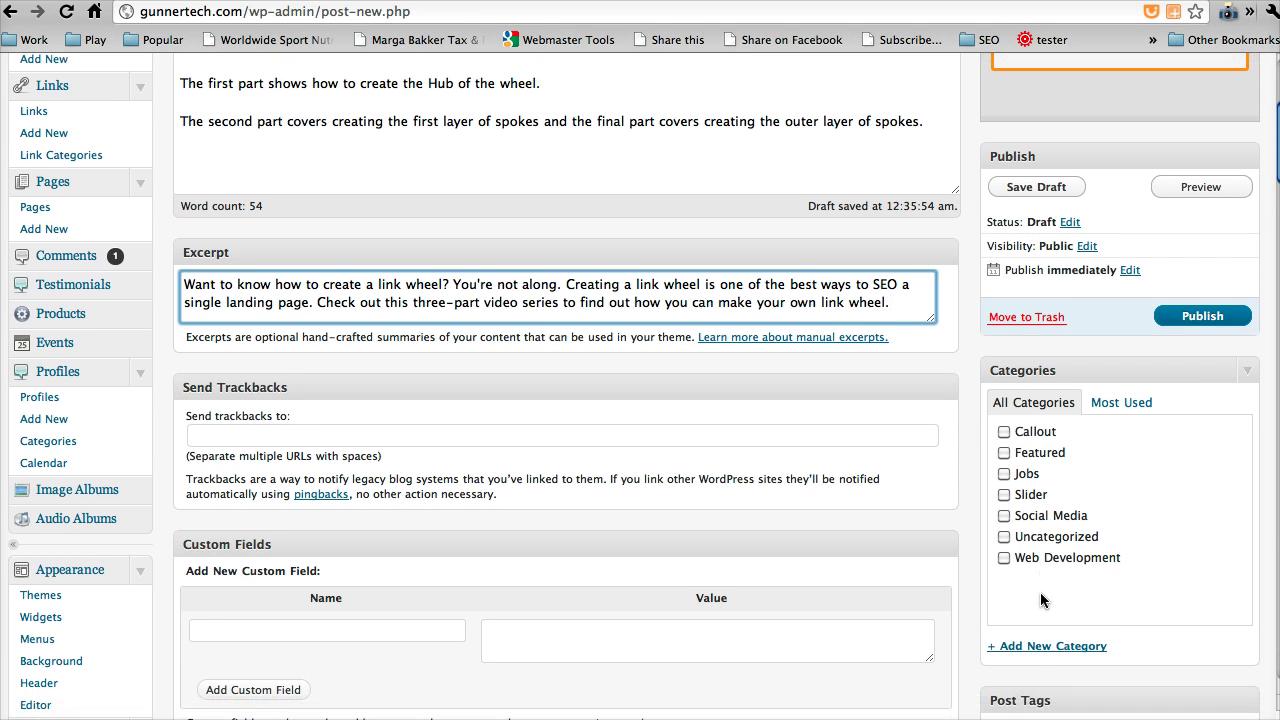
left_click(1033, 650)
type("SEO")
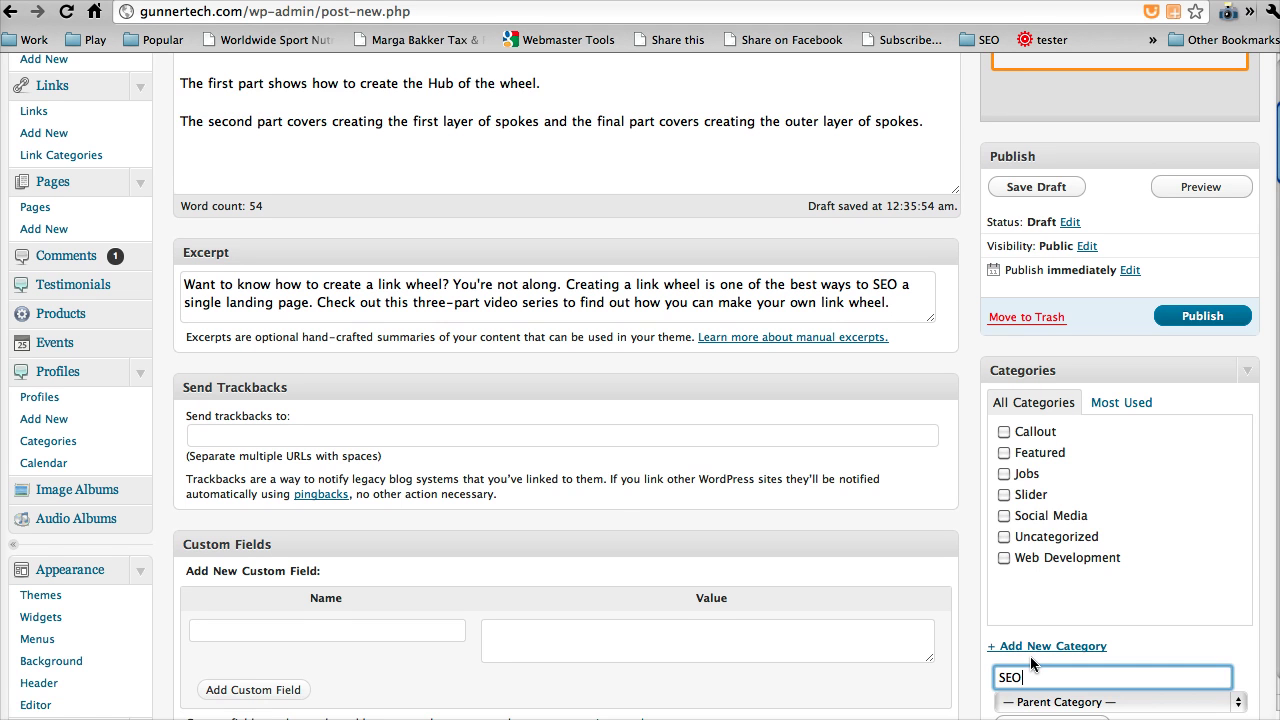
scroll(1030, 656, "down", 3)
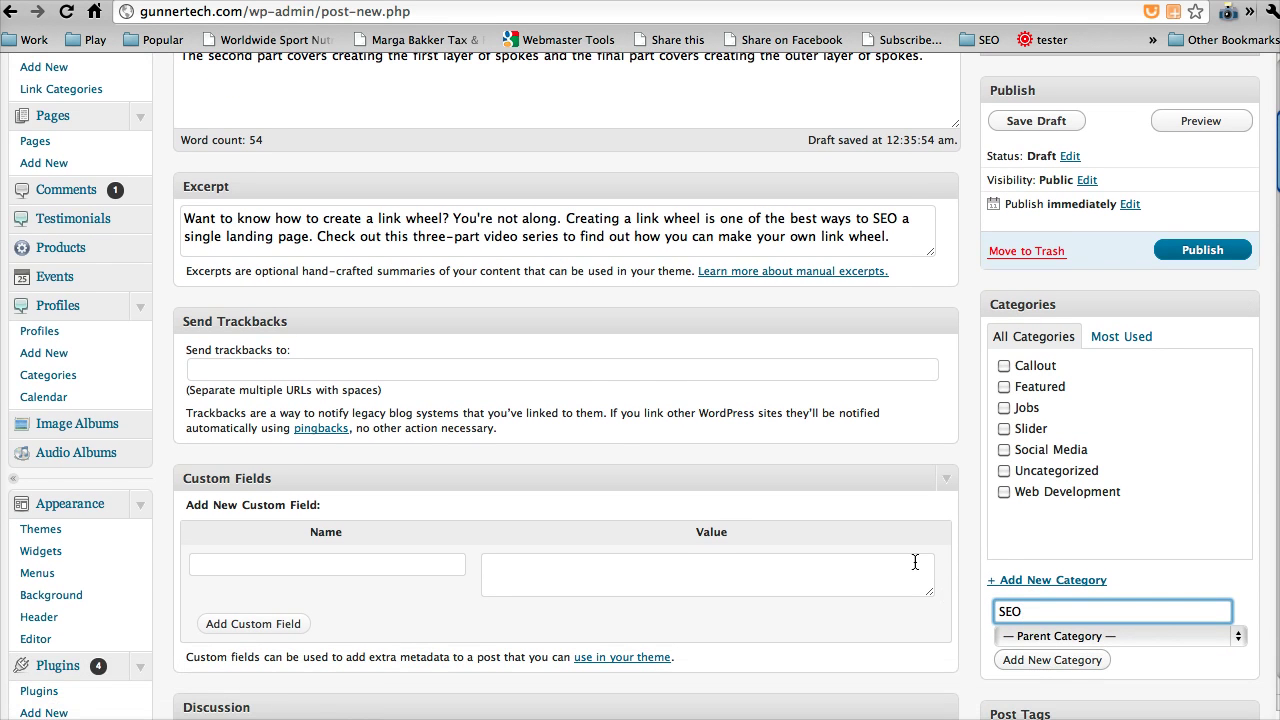
key("Return")
scroll(914, 562, "down", 5)
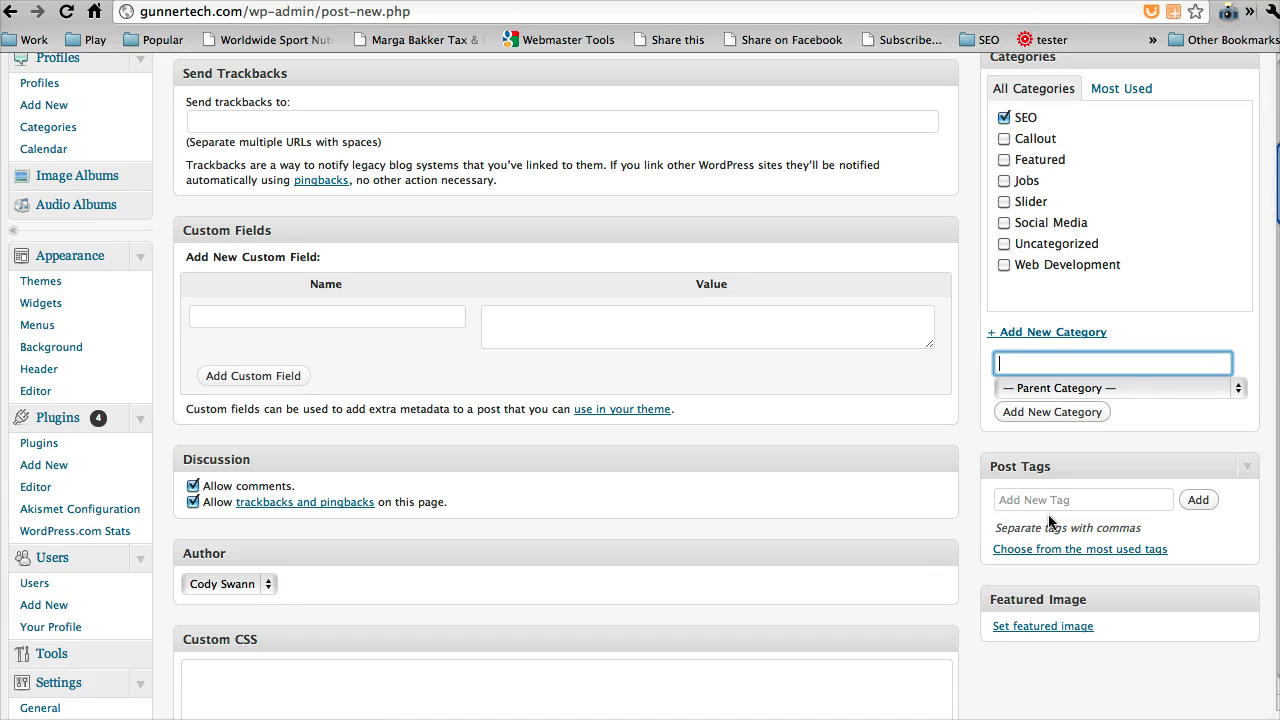
Step: Add the tag 'Link Wheel' to the post
left_click(1050, 505)
type("Link ")
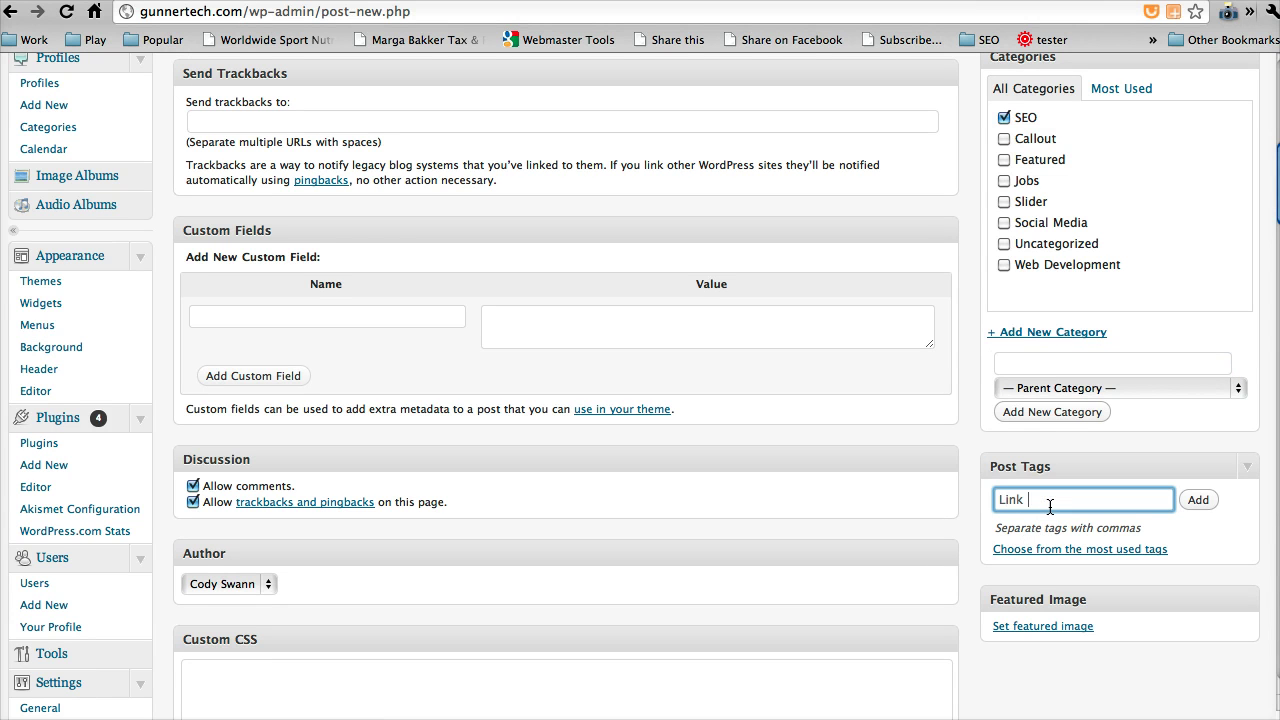
type("Wheel")
left_click(1198, 500)
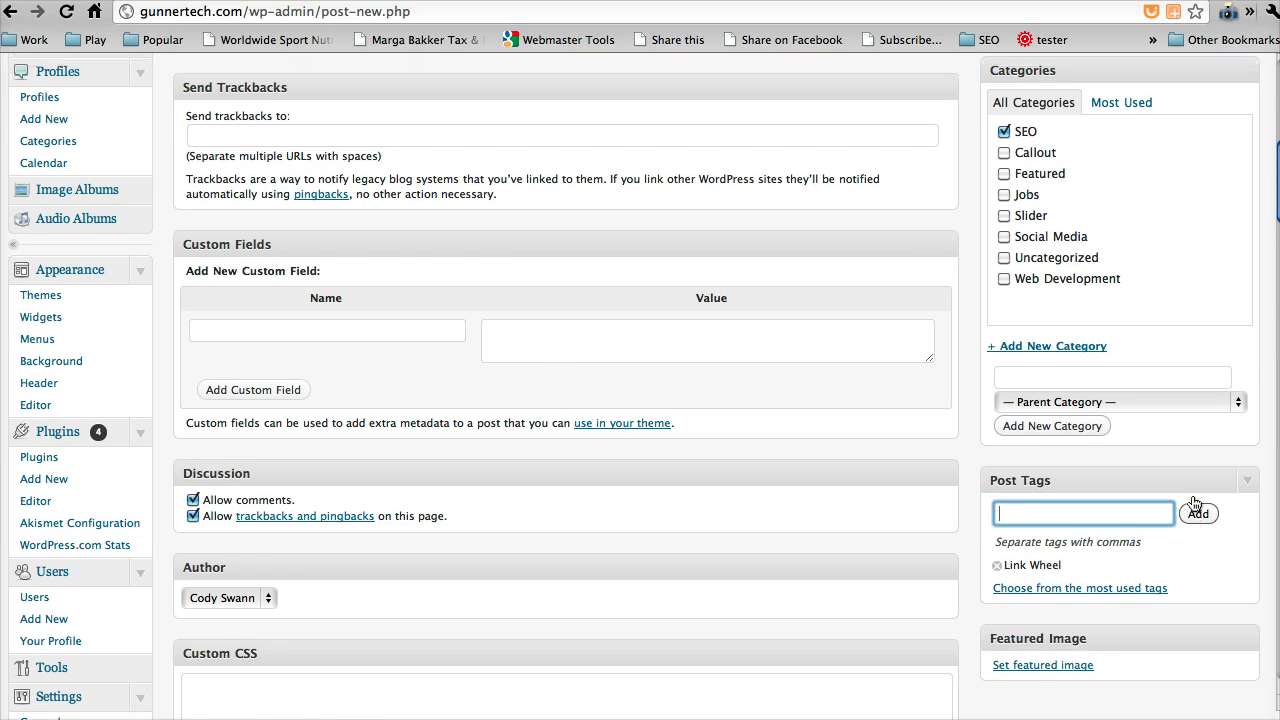
scroll(1180, 495, "up", 5)
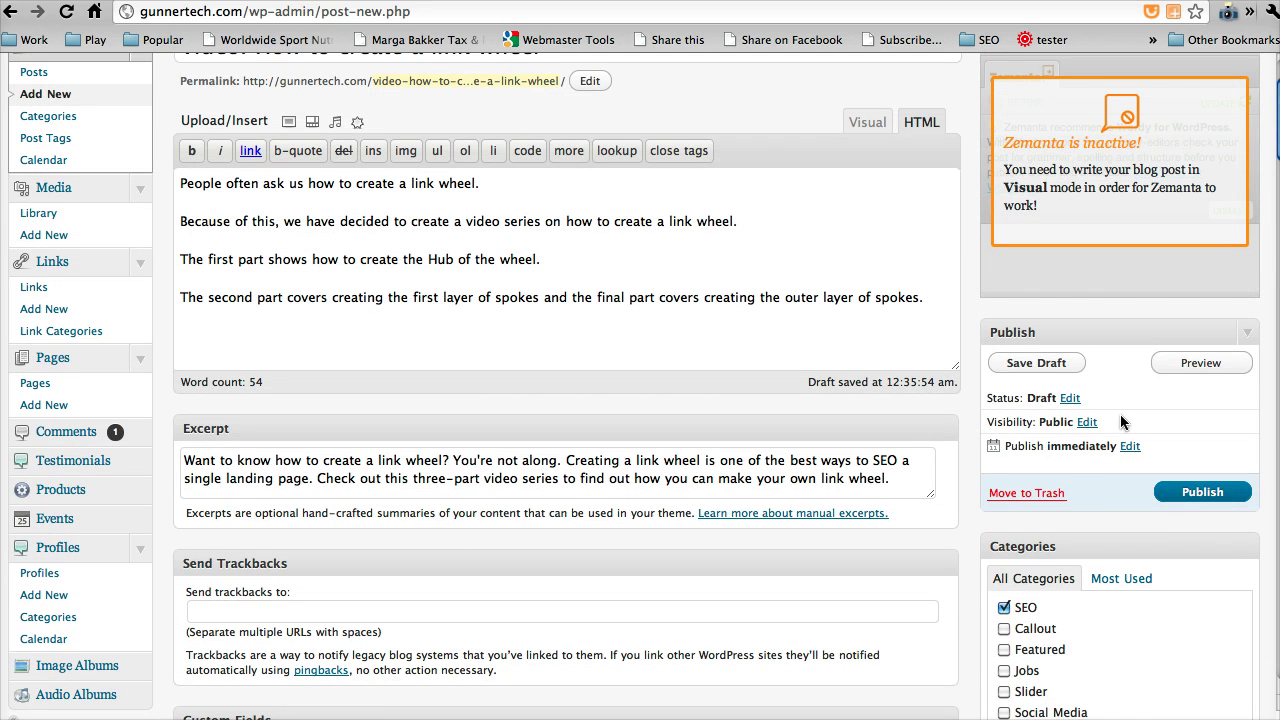
Step: Save the link wheel post as a draft from the Publish box
left_click(1055, 366)
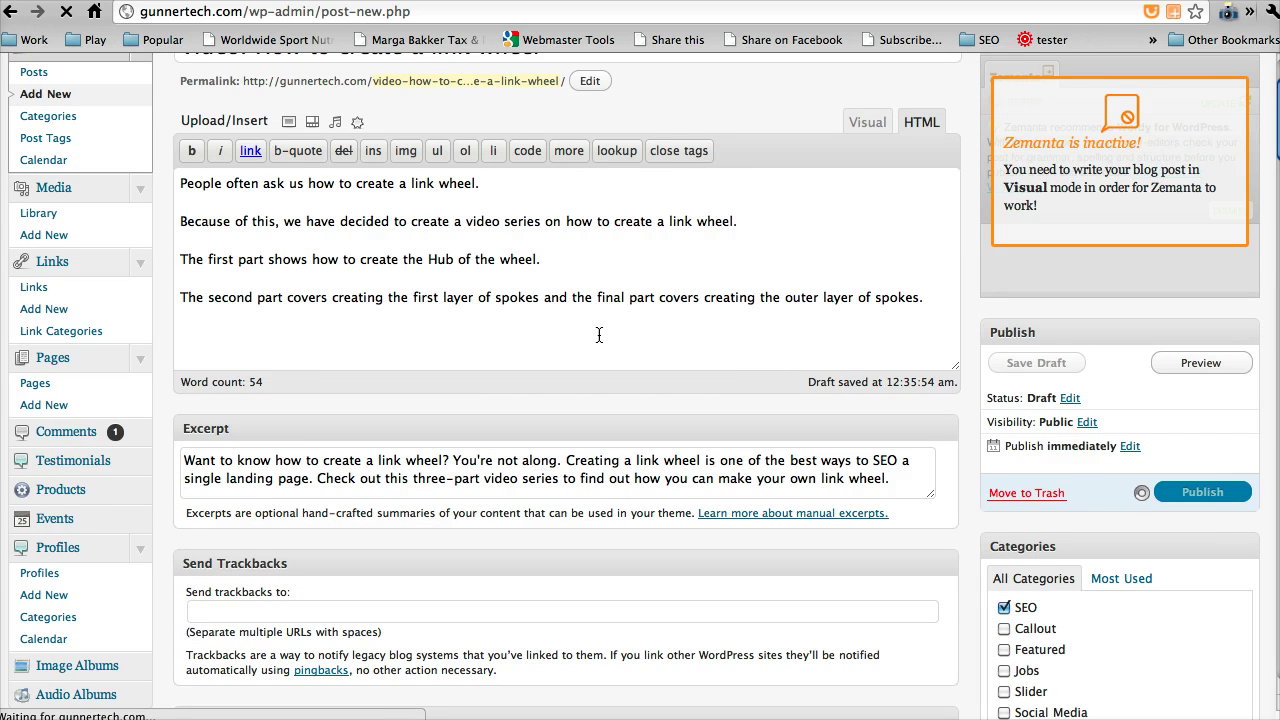
scroll(599, 335, "up", 3)
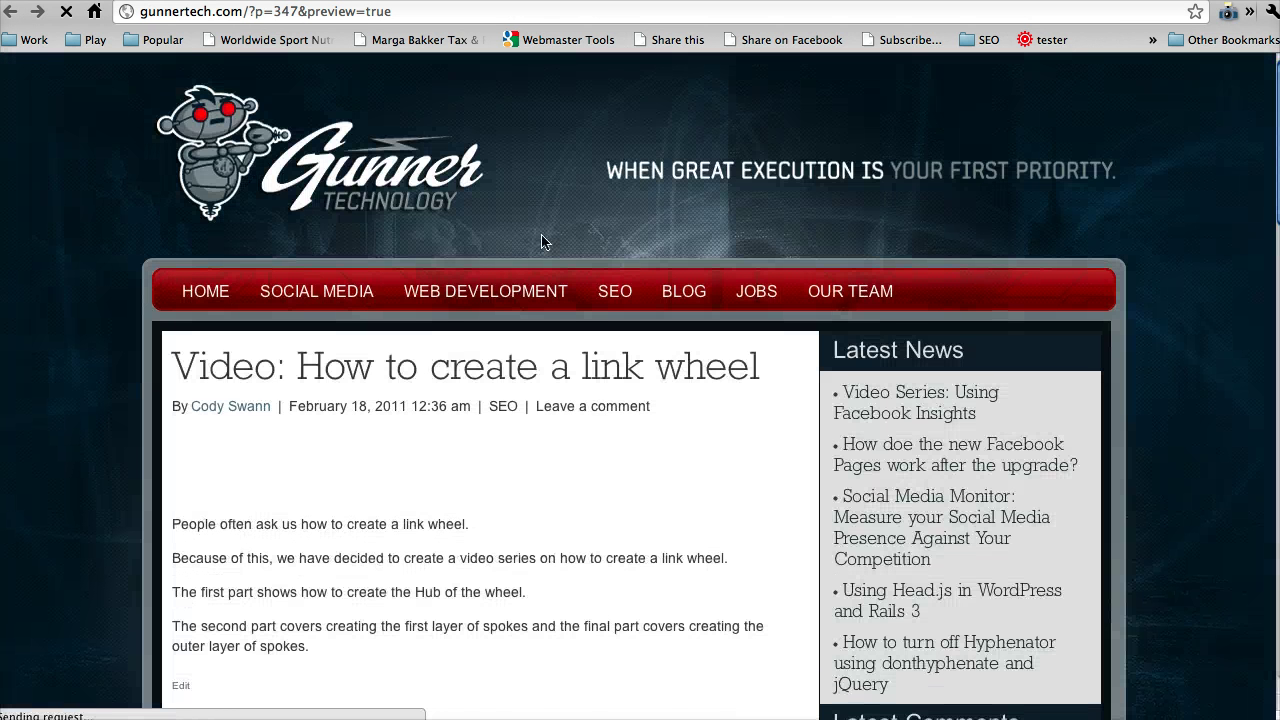
scroll(543, 243, "down", 1)
scroll(543, 243, "down", 1)
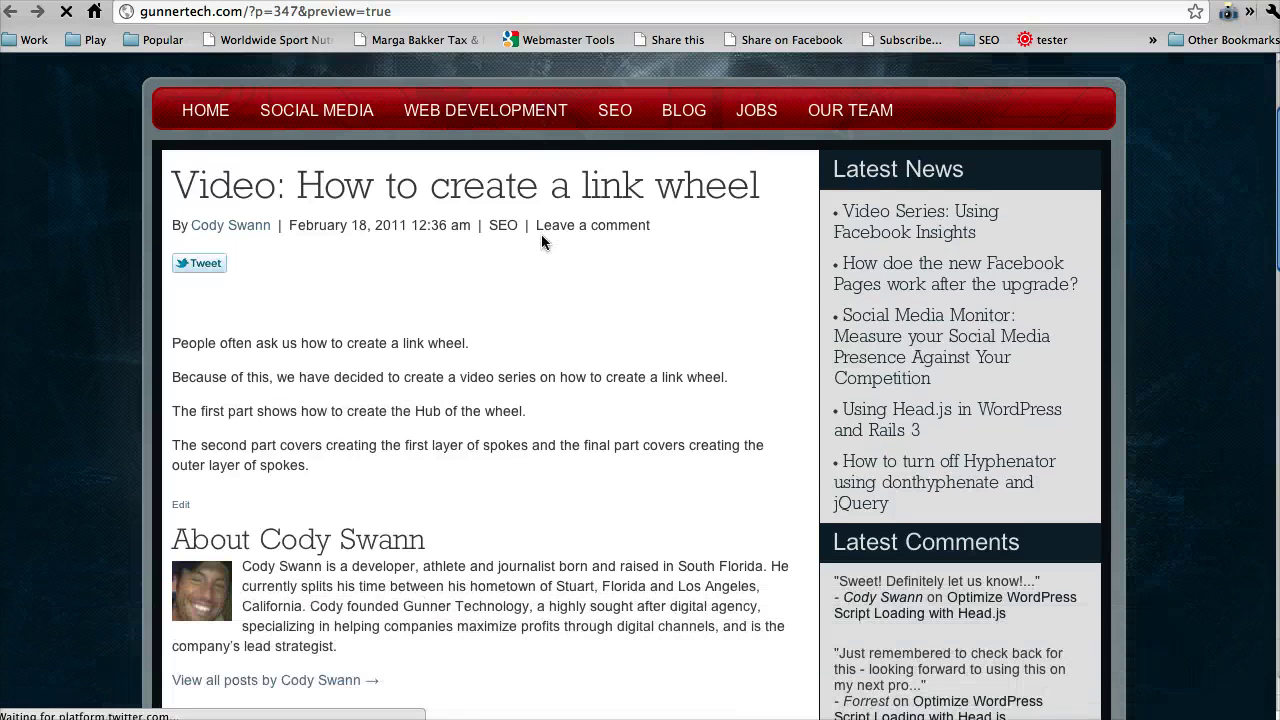
scroll(541, 242, "down", 3)
scroll(541, 242, "down", 1)
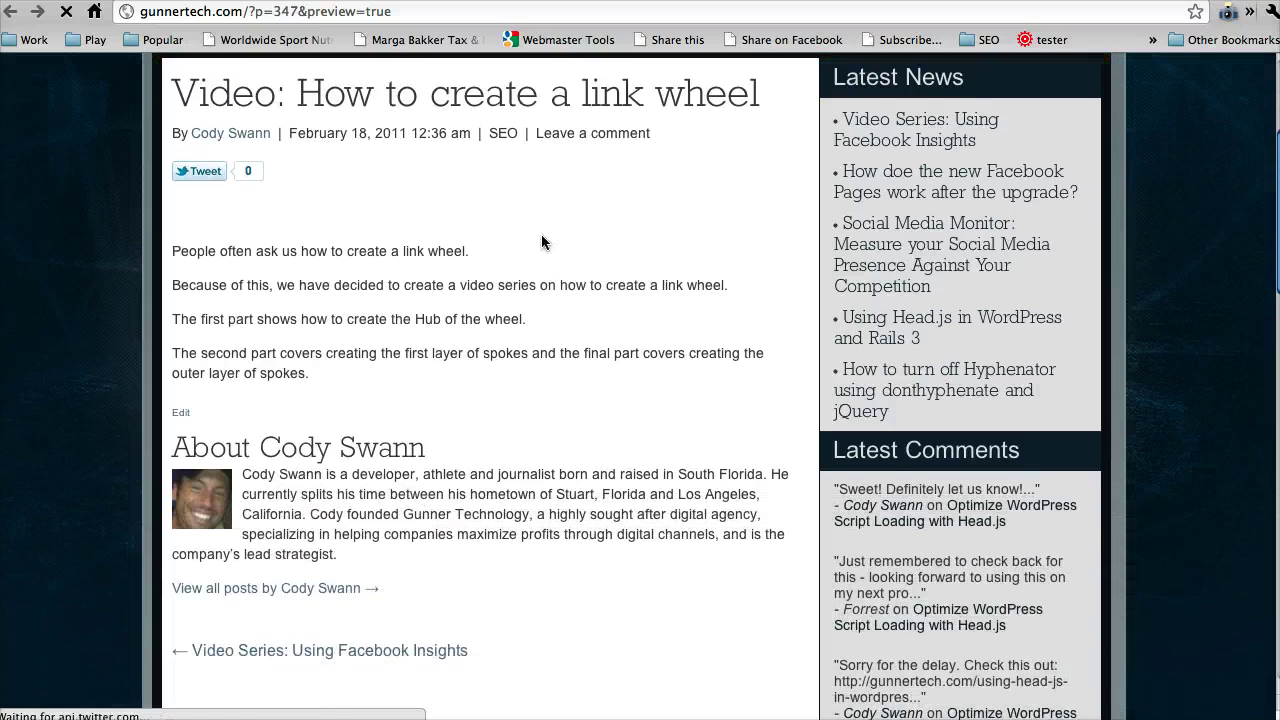
scroll(541, 242, "down", 2)
scroll(543, 243, "up", 5)
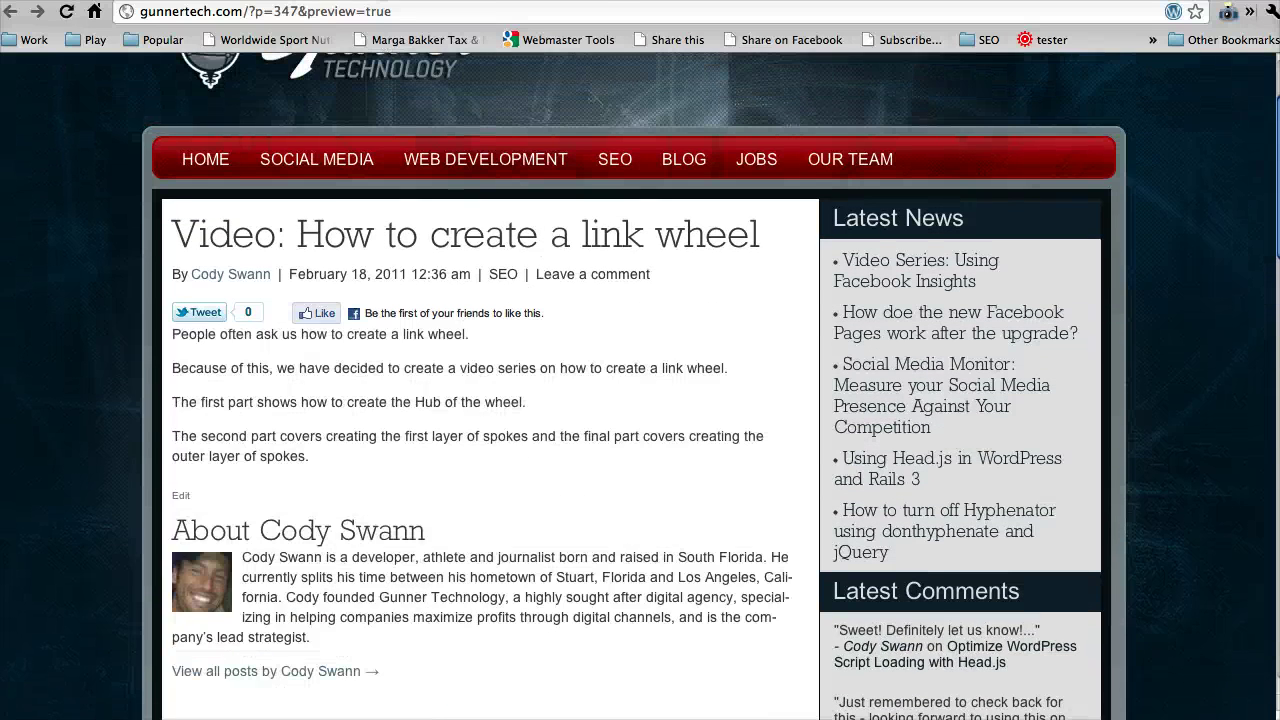
key("super+bracketleft")
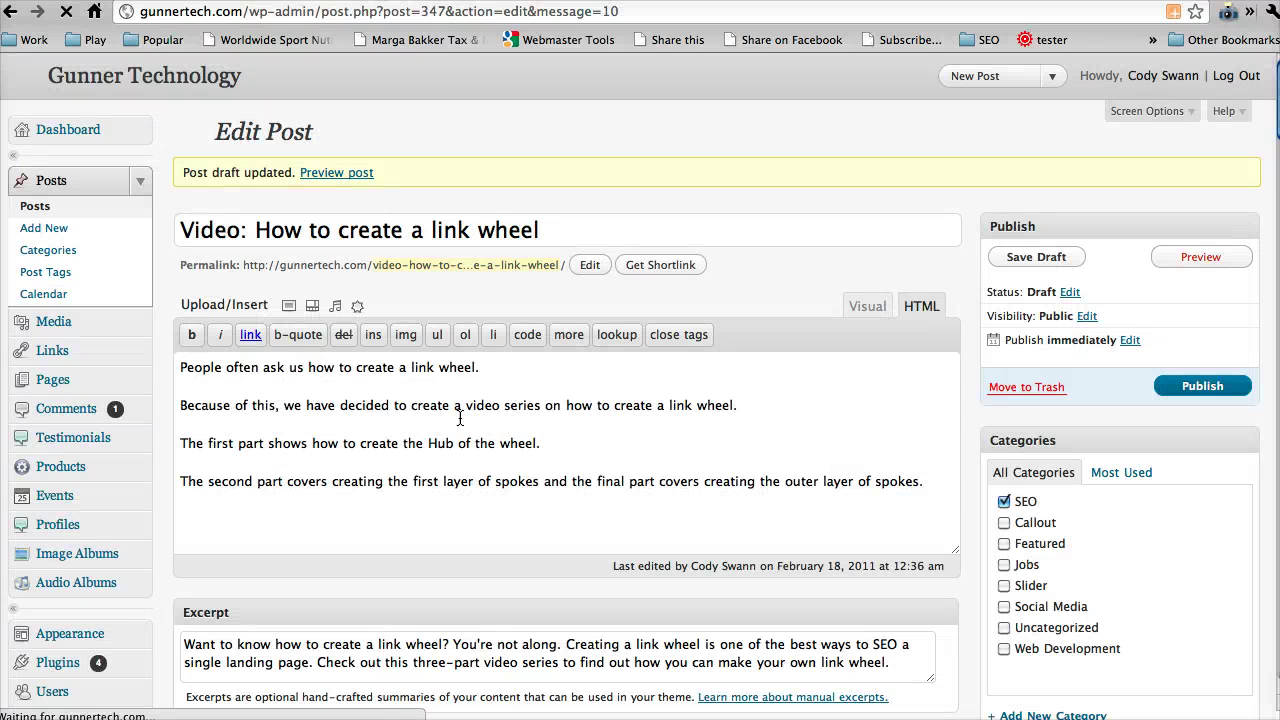